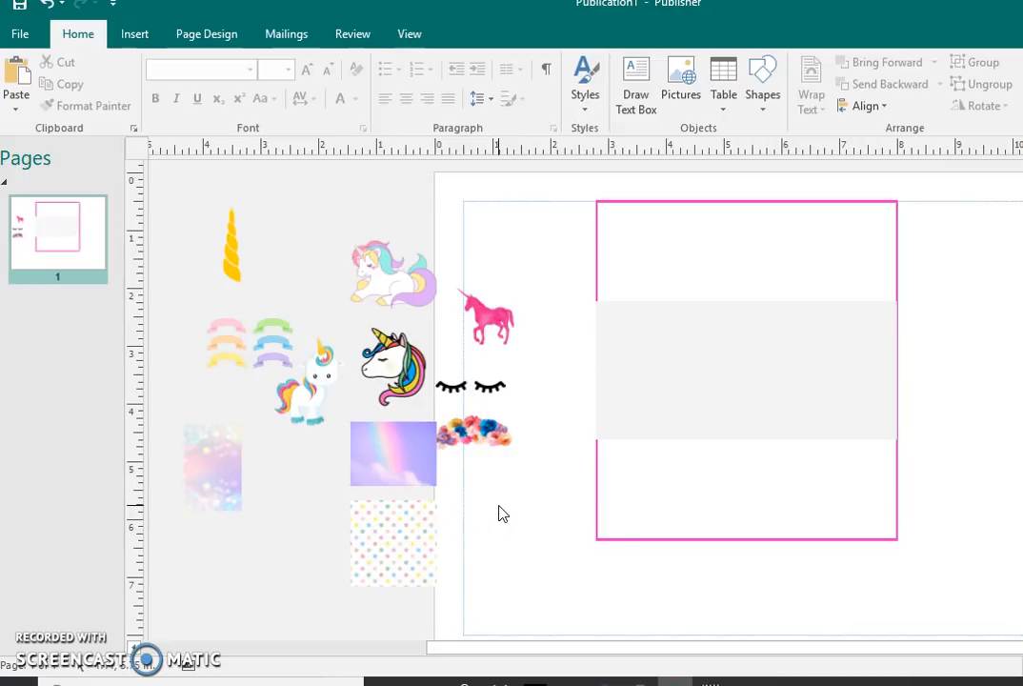
Step: Fill the large pink-outlined rectangle with the unicornala4 picture from the Downloads folder
{"action": "left_click", "coordinate": [611, 248]}
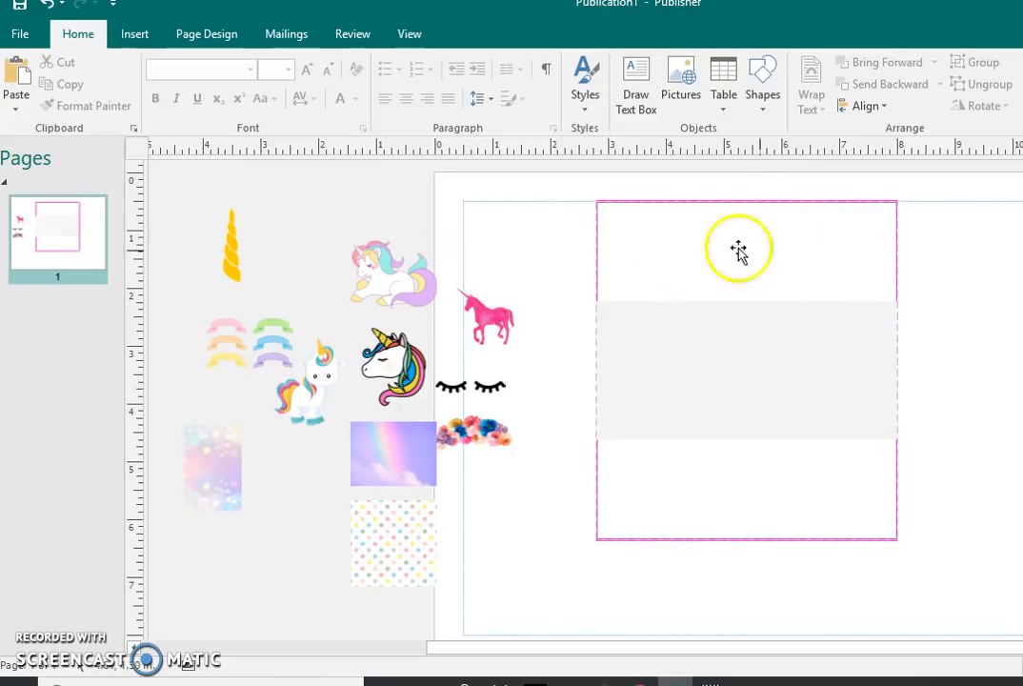
{"action": "left_click", "coordinate": [672, 275]}
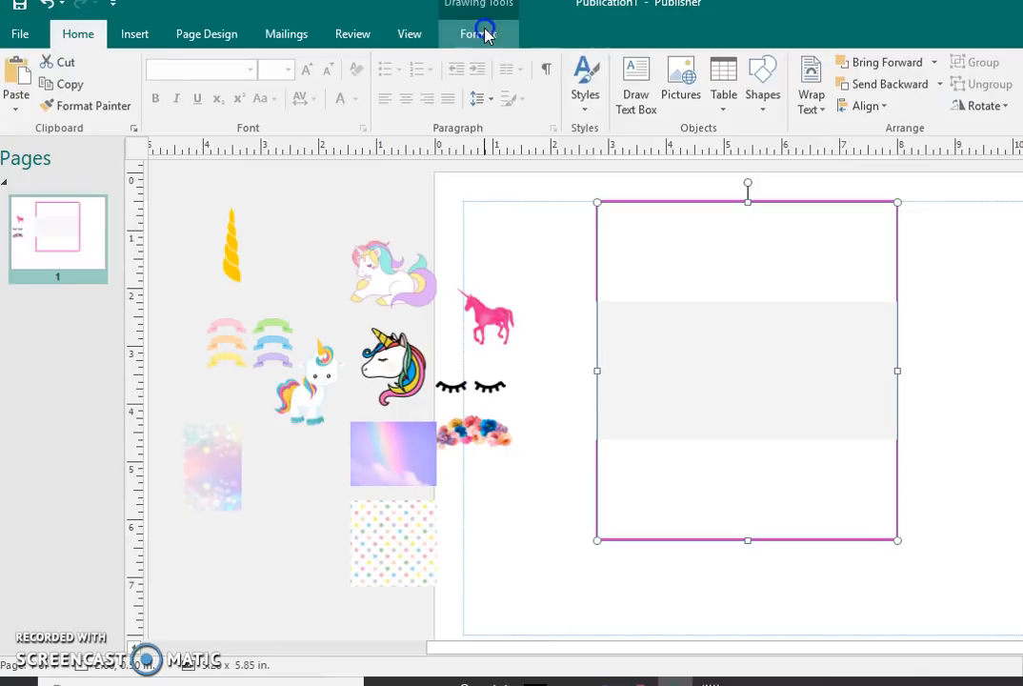
{"action": "left_click", "coordinate": [486, 34]}
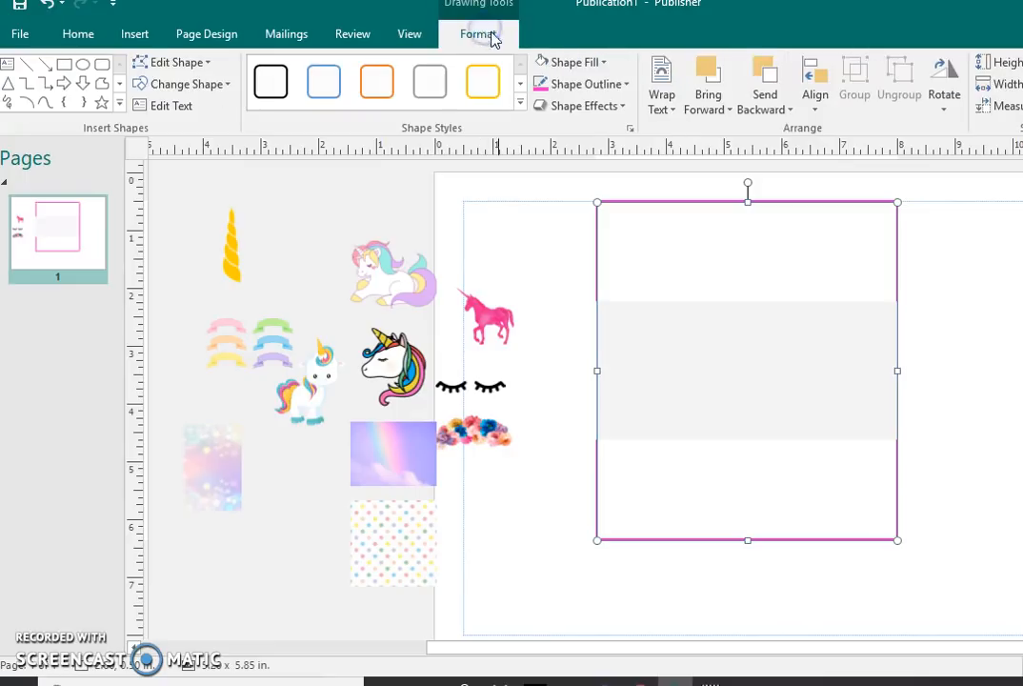
{"action": "left_click", "coordinate": [574, 62]}
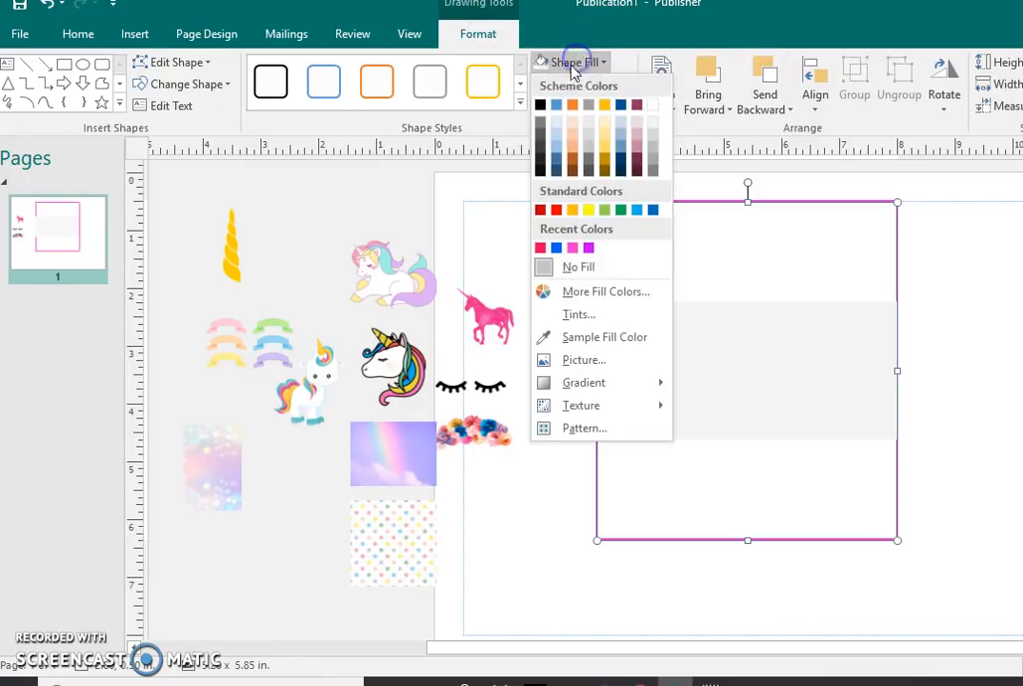
{"action": "left_click", "coordinate": [578, 362]}
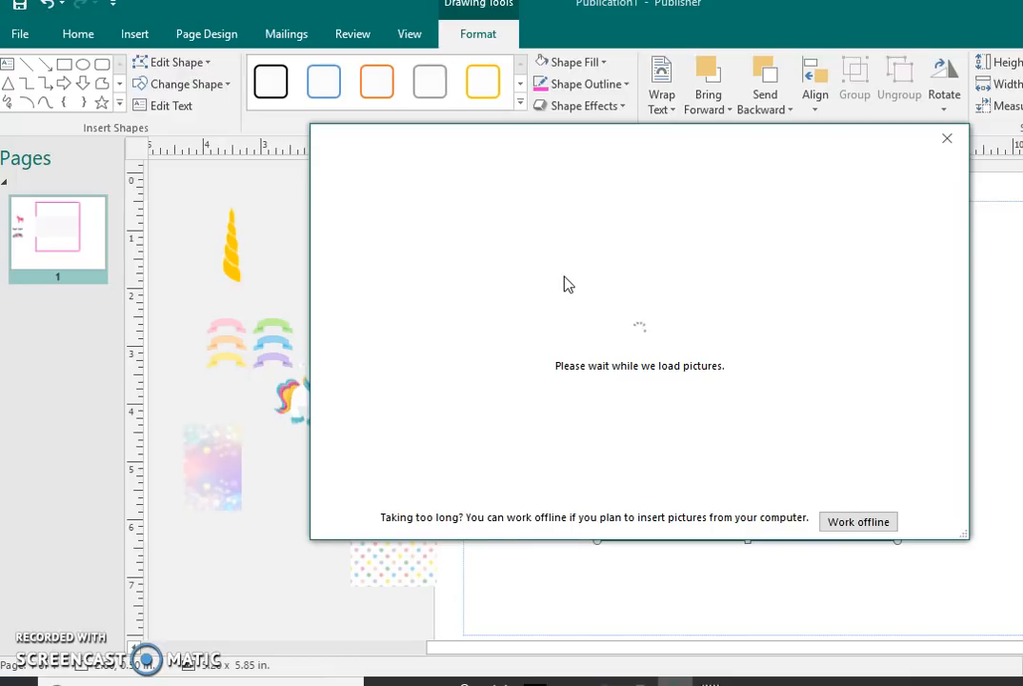
{"action": "left_click", "coordinate": [639, 238]}
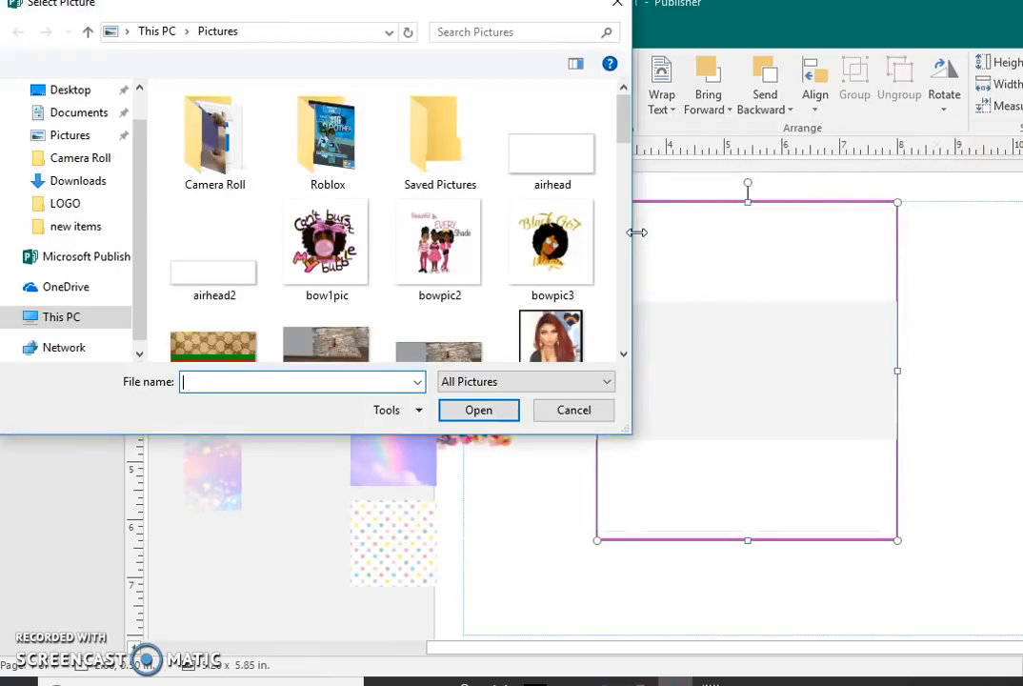
{"action": "left_click_drag", "start_coordinate": [622, 114], "coordinate": [619, 217]}
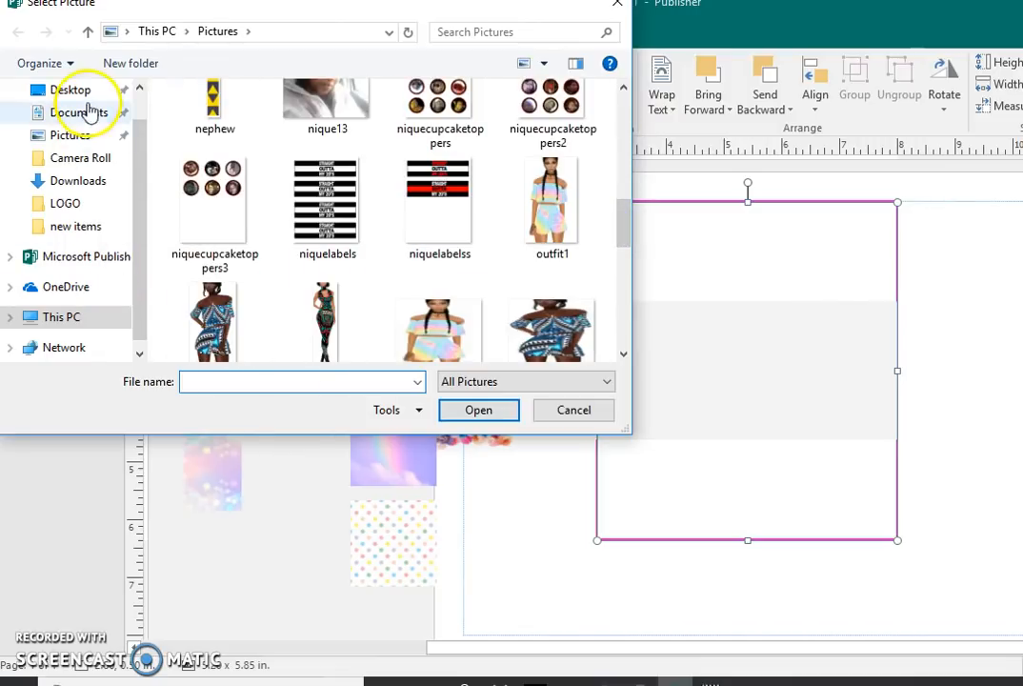
{"action": "left_click_drag", "start_coordinate": [139, 141], "coordinate": [137, 103]}
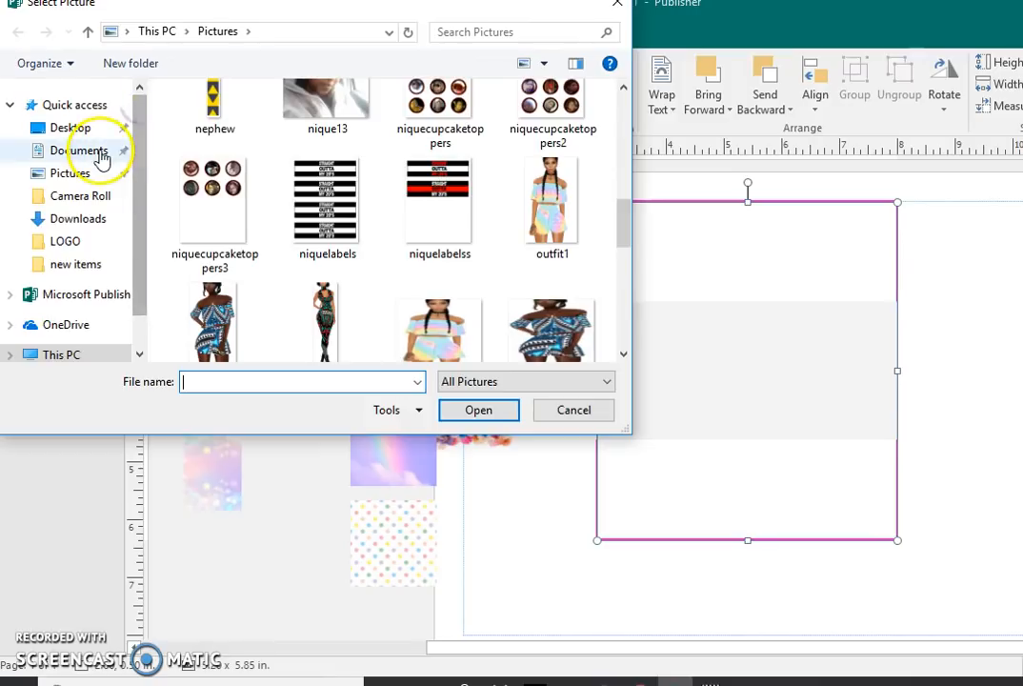
{"action": "left_click", "coordinate": [91, 214]}
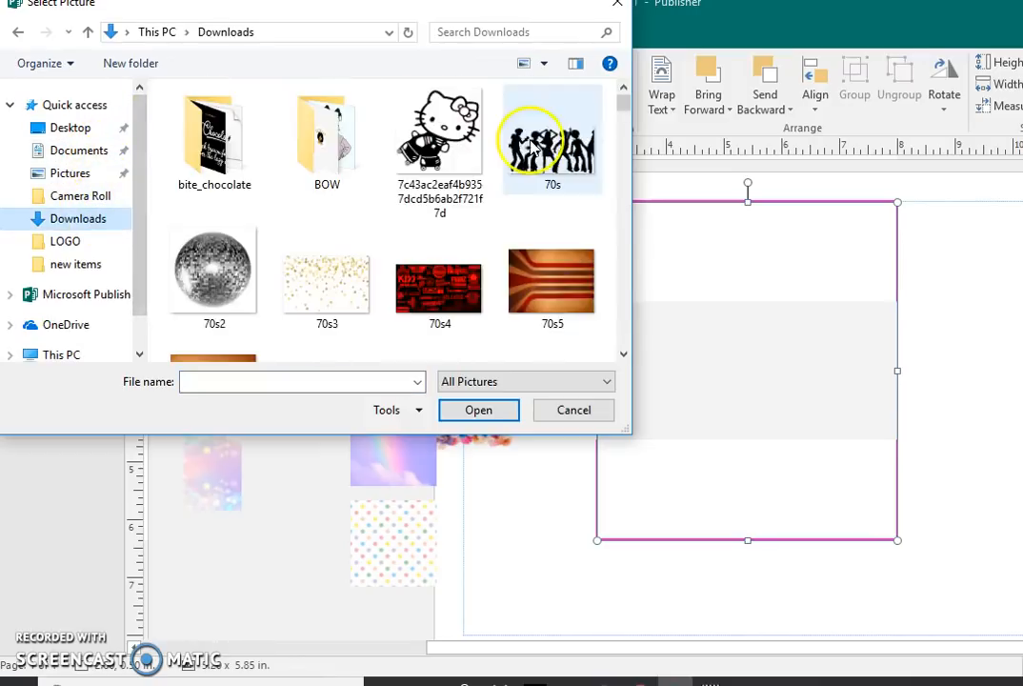
{"action": "left_click_drag", "start_coordinate": [626, 106], "coordinate": [623, 324]}
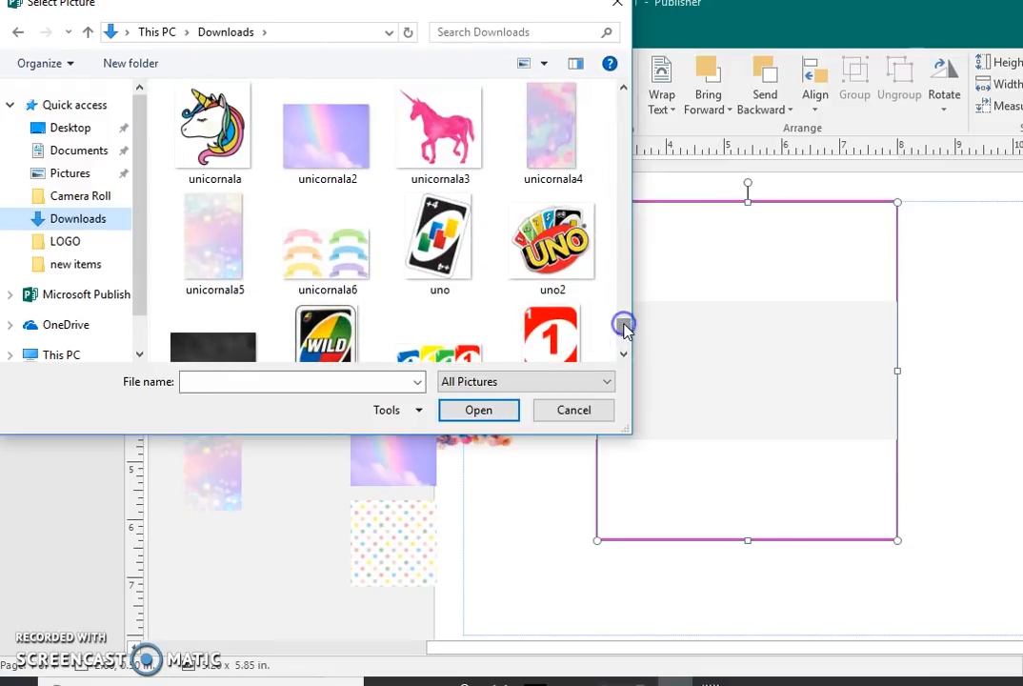
{"action": "left_click", "coordinate": [566, 181]}
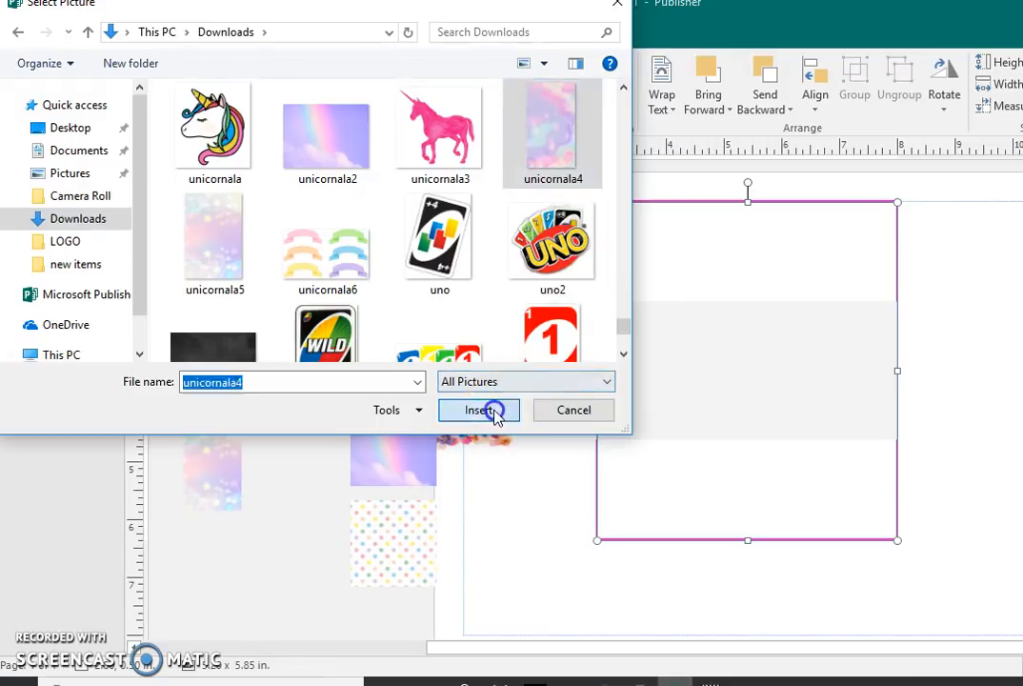
{"action": "left_click", "coordinate": [493, 410]}
{"action": "left_click", "coordinate": [551, 262]}
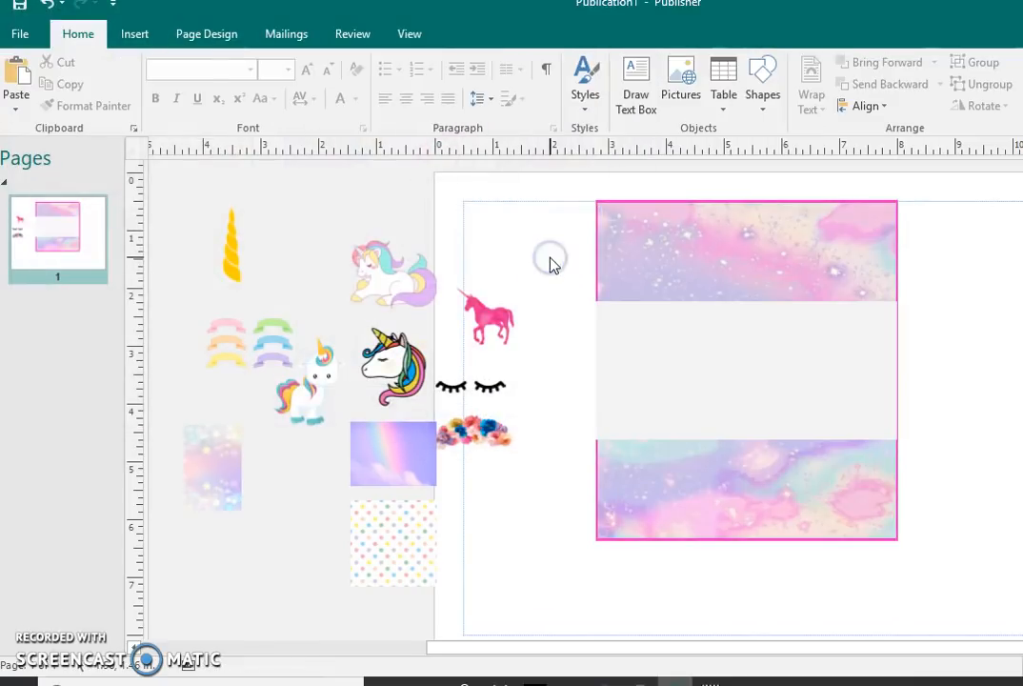
Step: Fill the middle rectangle with the unicornala5 picture from the Downloads folder
{"action": "left_click", "coordinate": [782, 344]}
{"action": "left_click", "coordinate": [574, 65]}
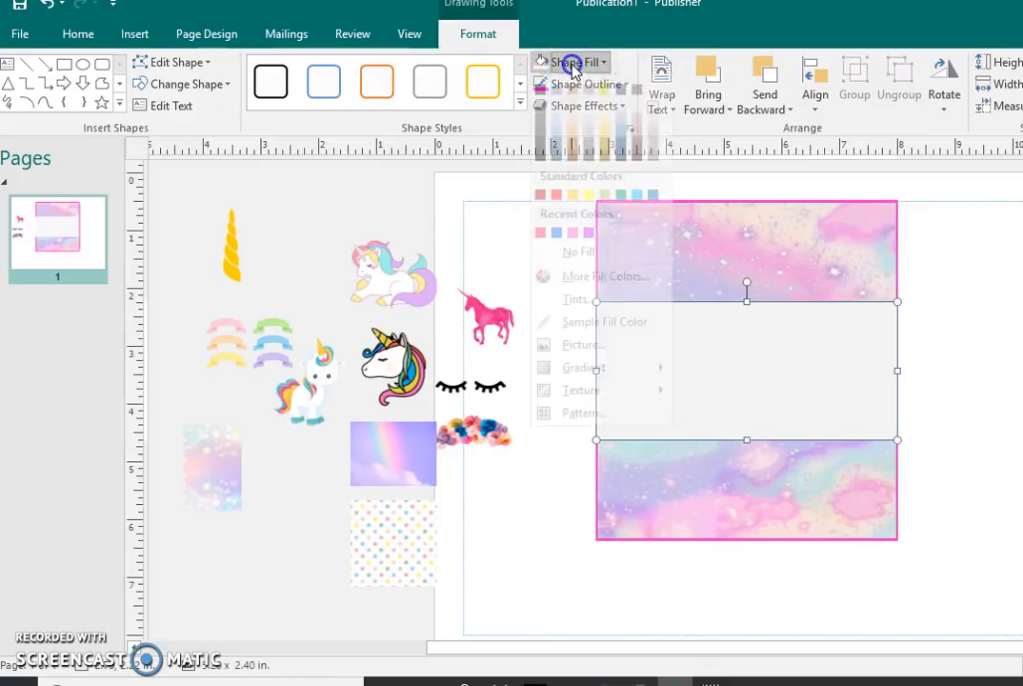
{"action": "left_click", "coordinate": [588, 358]}
{"action": "left_click", "coordinate": [579, 241]}
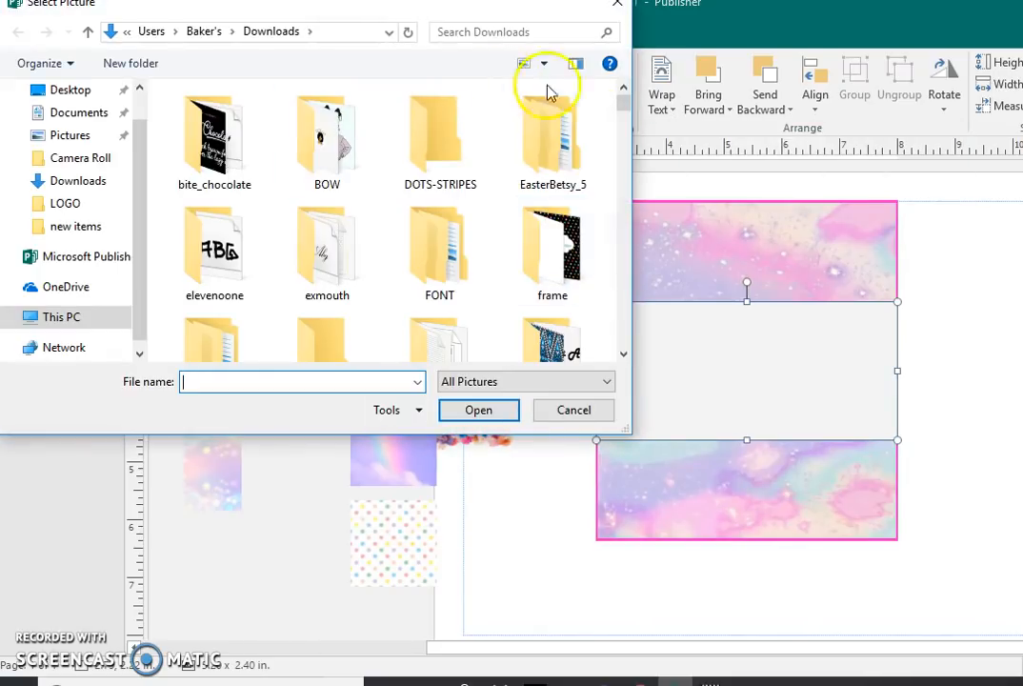
{"action": "left_click_drag", "start_coordinate": [624, 102], "coordinate": [617, 328]}
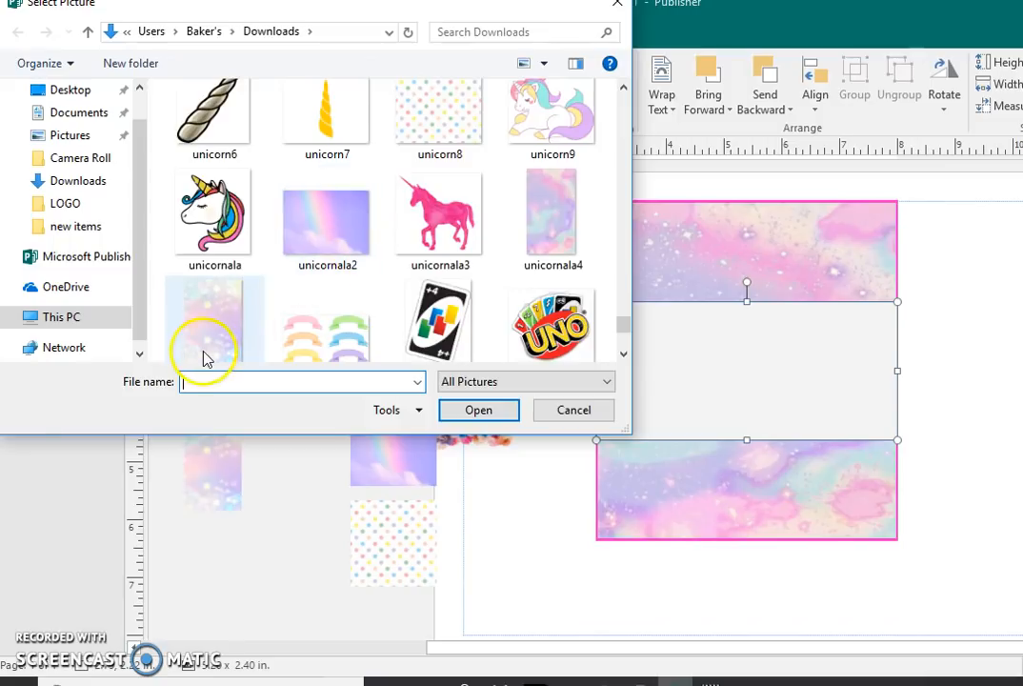
{"action": "left_click", "coordinate": [304, 214]}
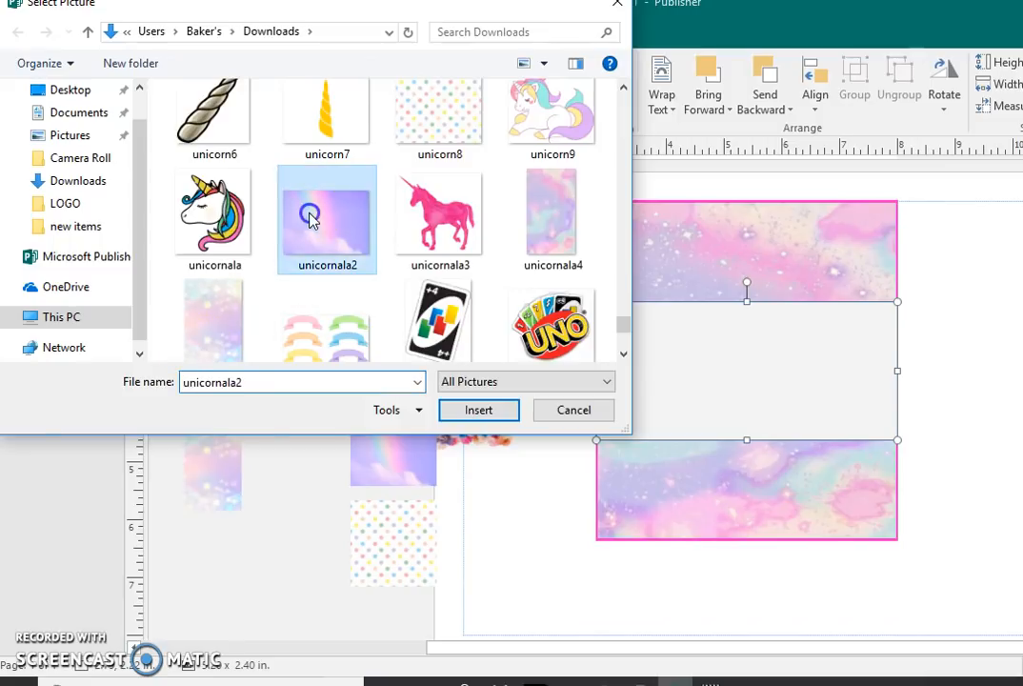
{"action": "left_click", "coordinate": [200, 328]}
{"action": "left_click", "coordinate": [467, 410]}
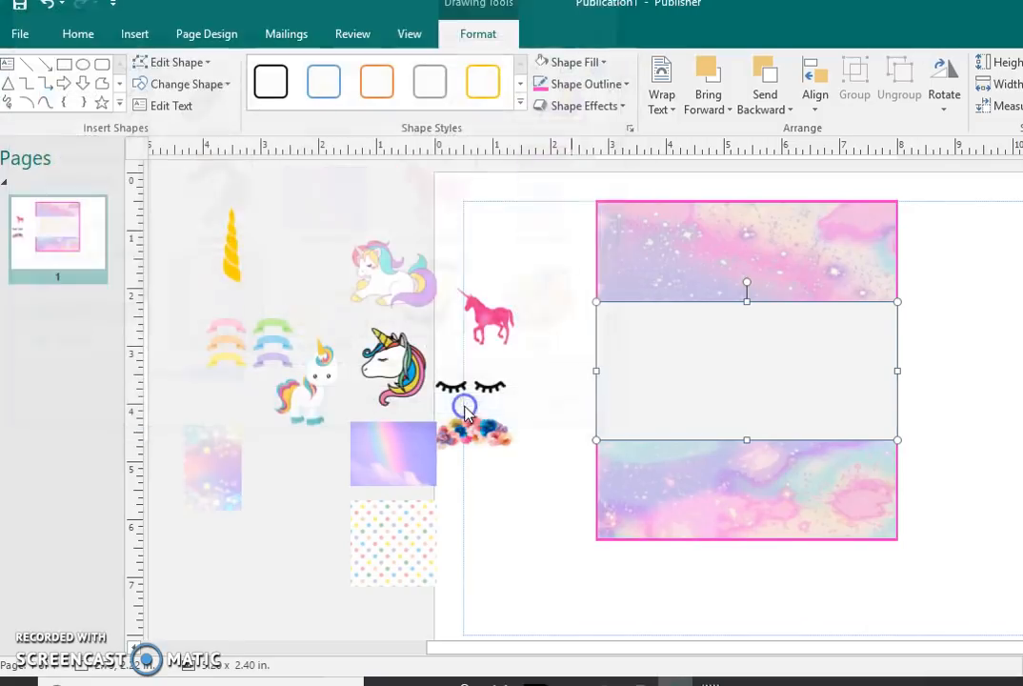
Step: Change the middle rectangle's picture fill to unicornala2 from the Downloads folder
{"action": "left_click", "coordinate": [591, 63]}
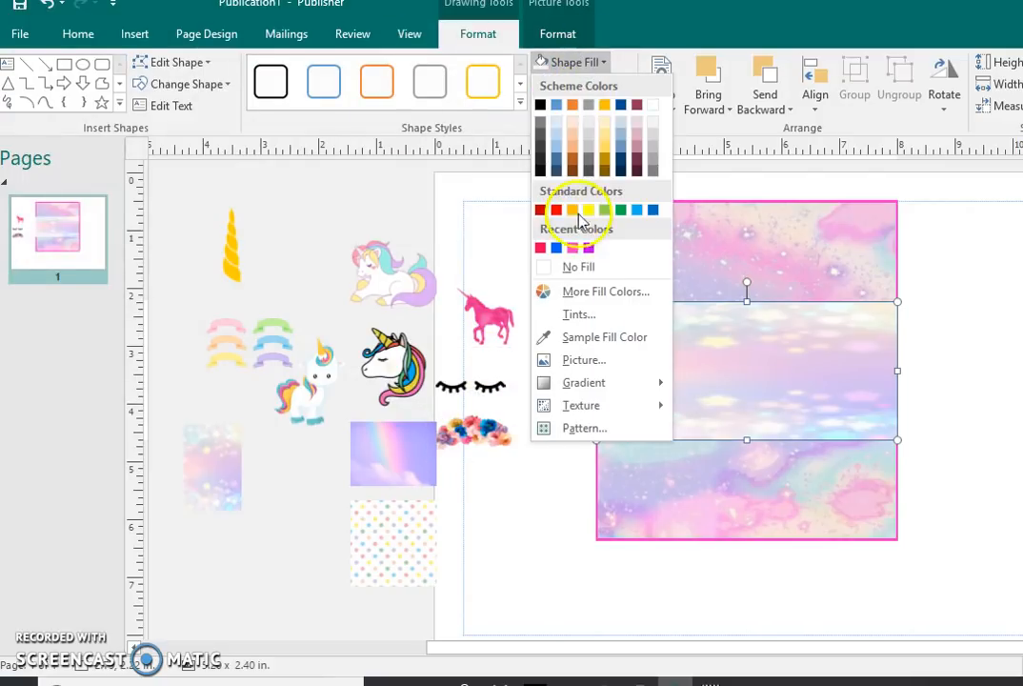
{"action": "left_click", "coordinate": [576, 364]}
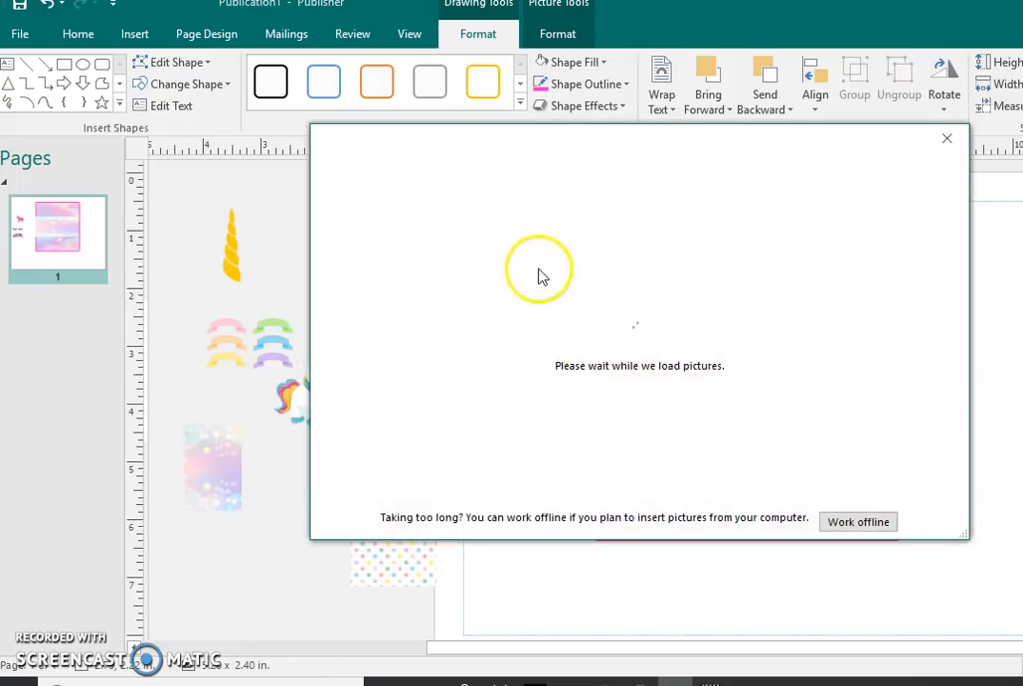
{"action": "left_click", "coordinate": [539, 250]}
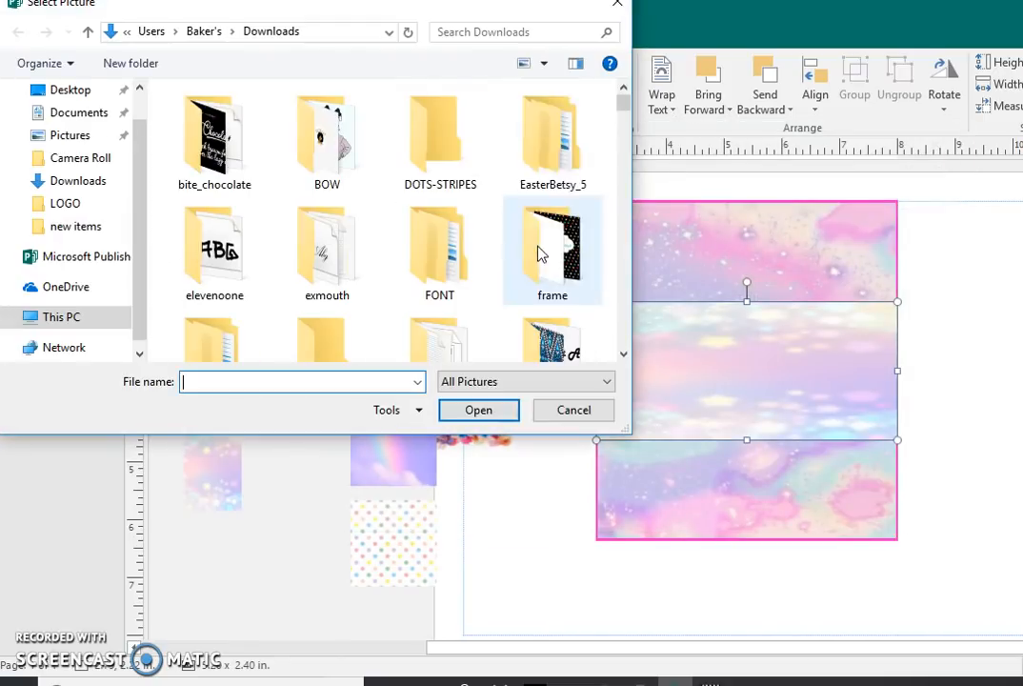
{"action": "left_click_drag", "start_coordinate": [622, 102], "coordinate": [630, 327]}
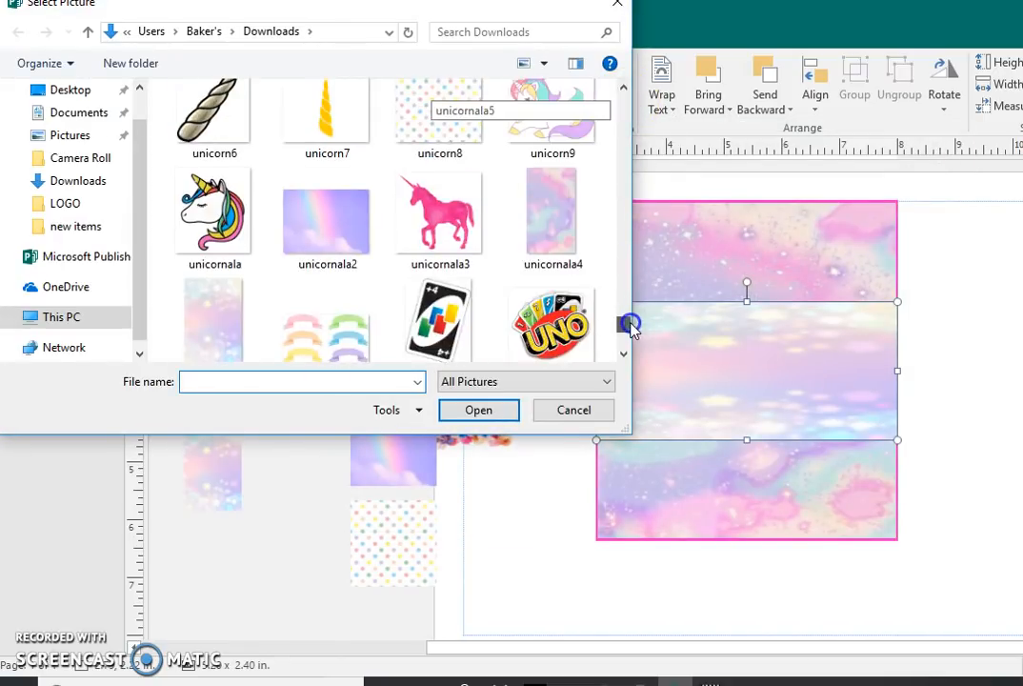
{"action": "left_click", "coordinate": [362, 211]}
{"action": "left_click", "coordinate": [476, 417]}
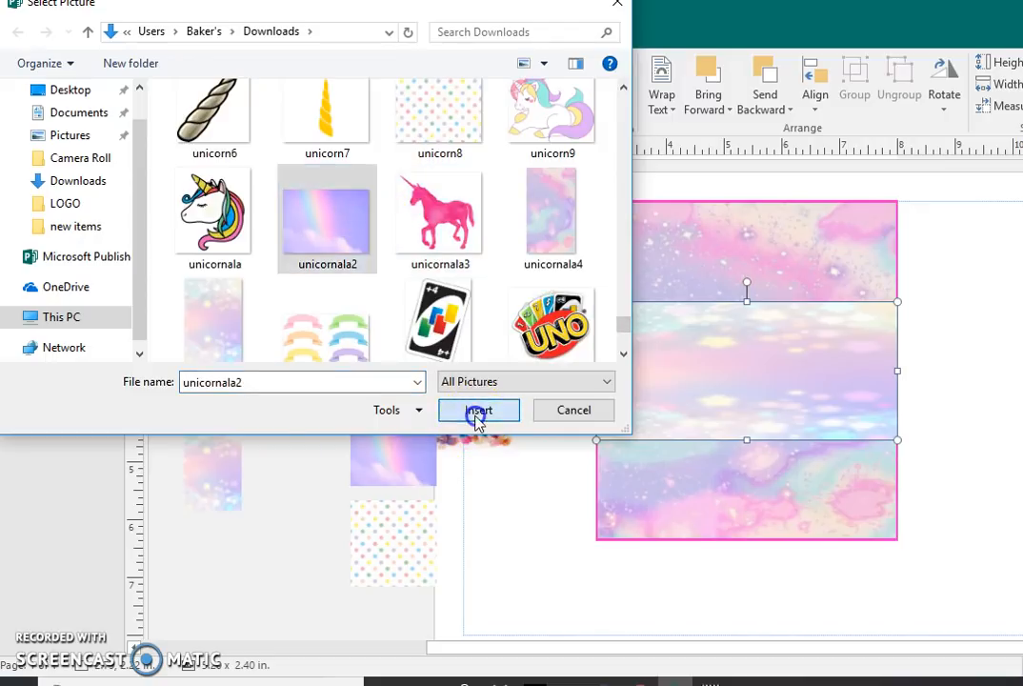
{"action": "left_click", "coordinate": [502, 554]}
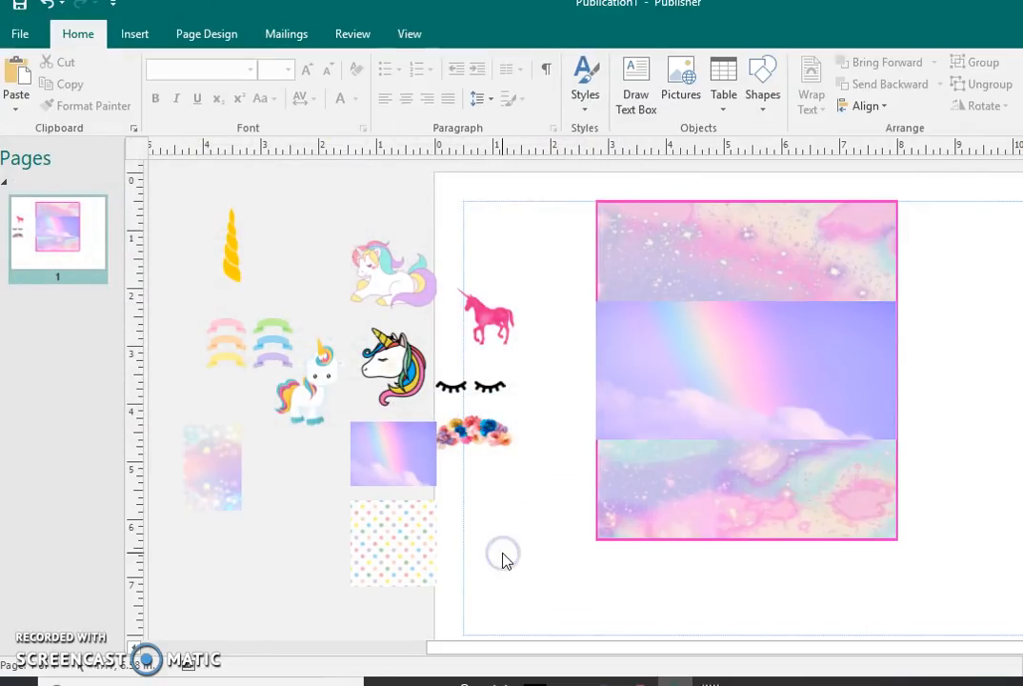
Step: Narrow the middle rectangle evenly on both sides to about 5.14 in wide and nudge it to sit inside the pink outline
{"action": "left_click", "coordinate": [695, 350]}
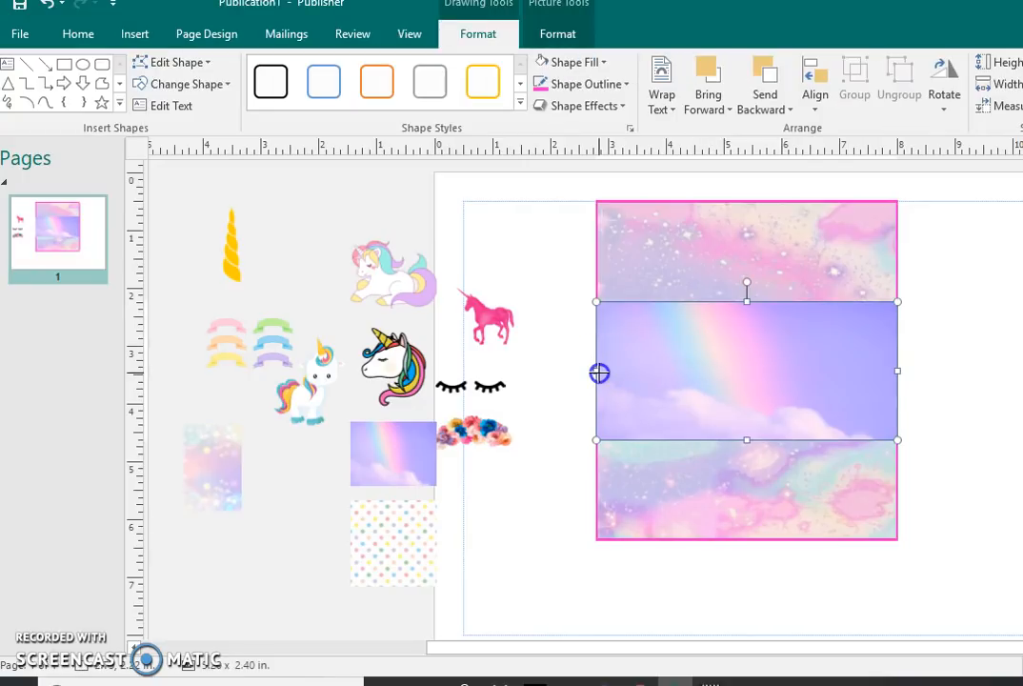
{"action": "left_click_drag", "start_coordinate": [599, 373], "coordinate": [602, 372]}
{"action": "key", "text": "Left"}
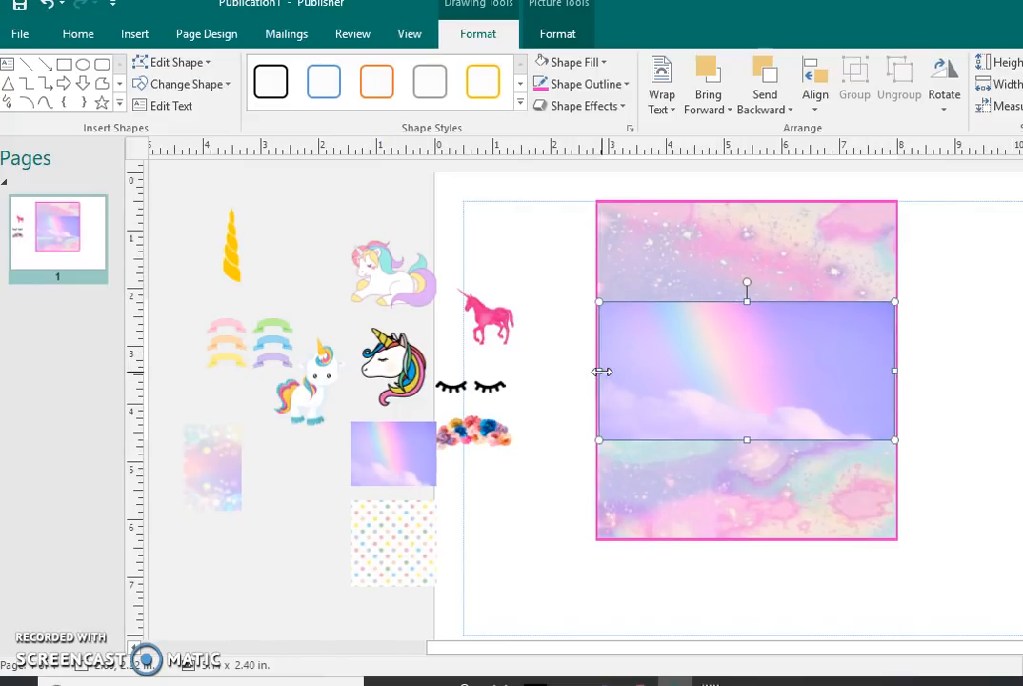
{"action": "left_click", "coordinate": [964, 361]}
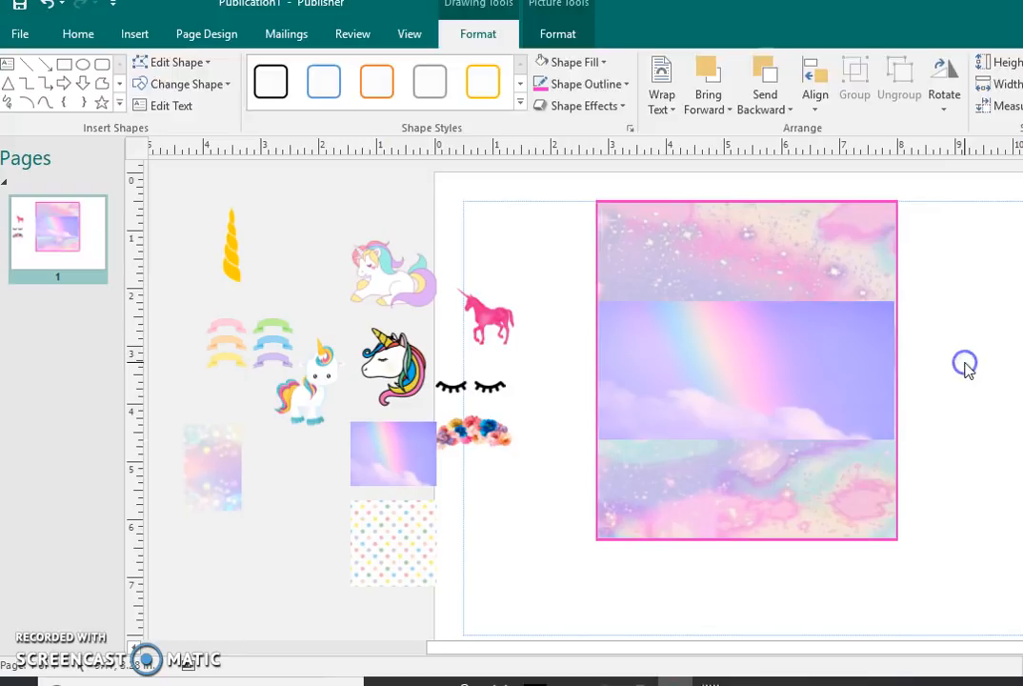
{"action": "left_click", "coordinate": [857, 367]}
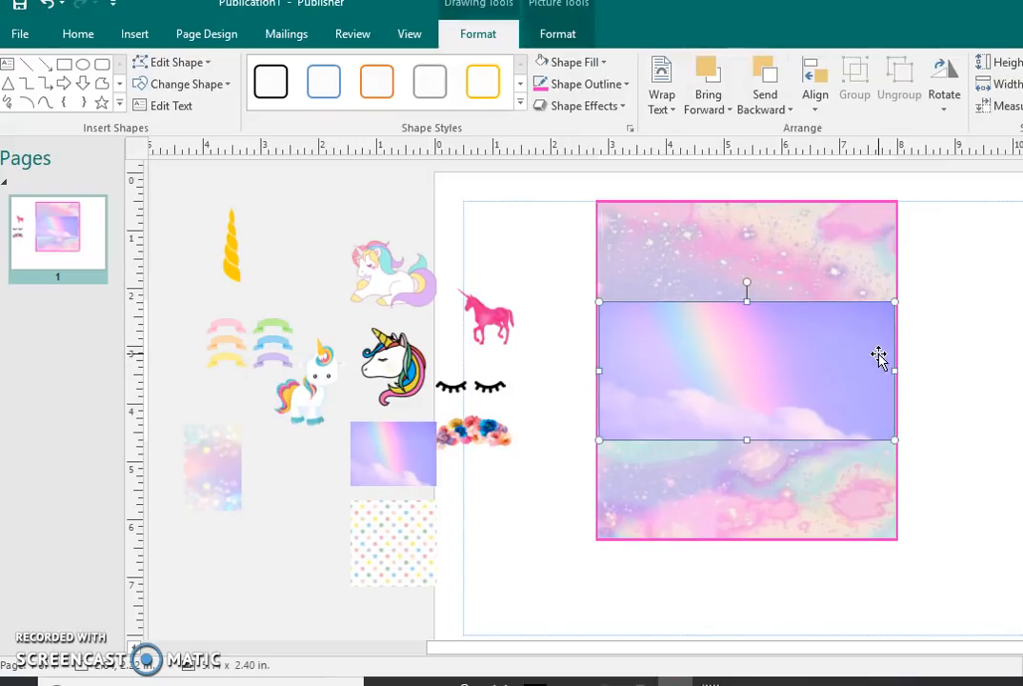
{"action": "key", "text": "Right"}
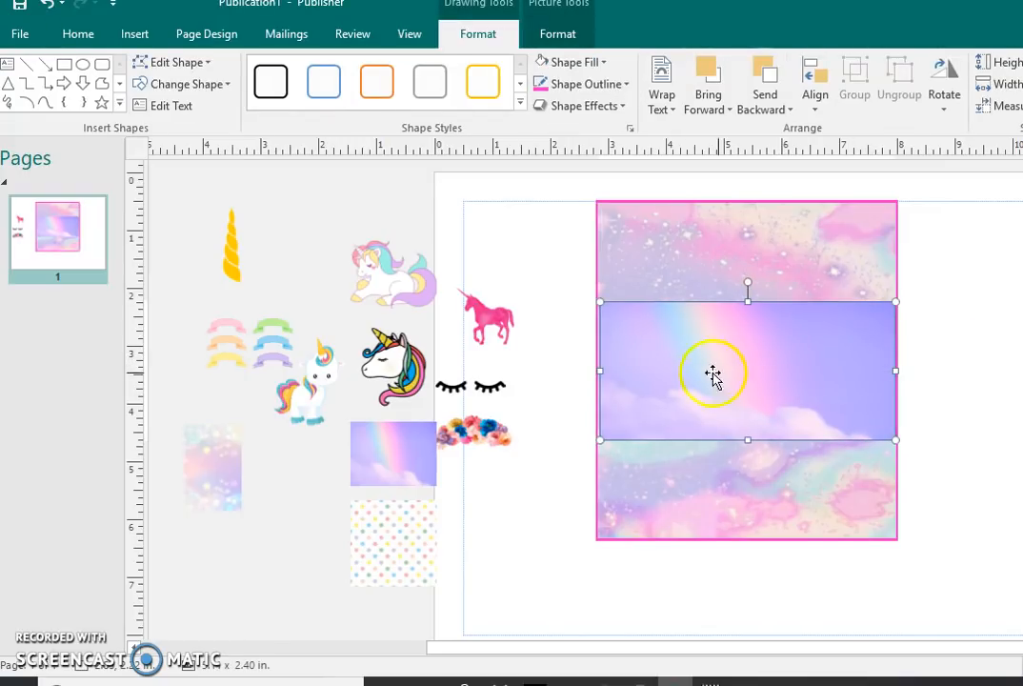
{"action": "left_click", "coordinate": [564, 360]}
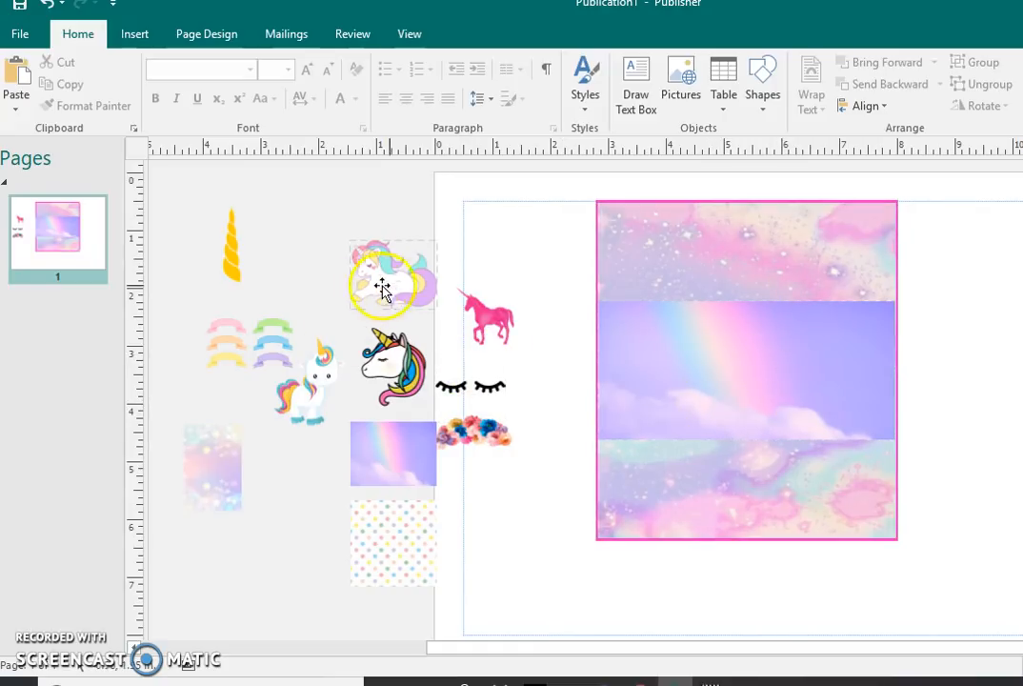
Step: Place the pastel lying unicorn at the centre of the rainbow band and enlarge it to about 1.97 x 1.57 in
{"action": "left_click_drag", "start_coordinate": [390, 288], "coordinate": [728, 380]}
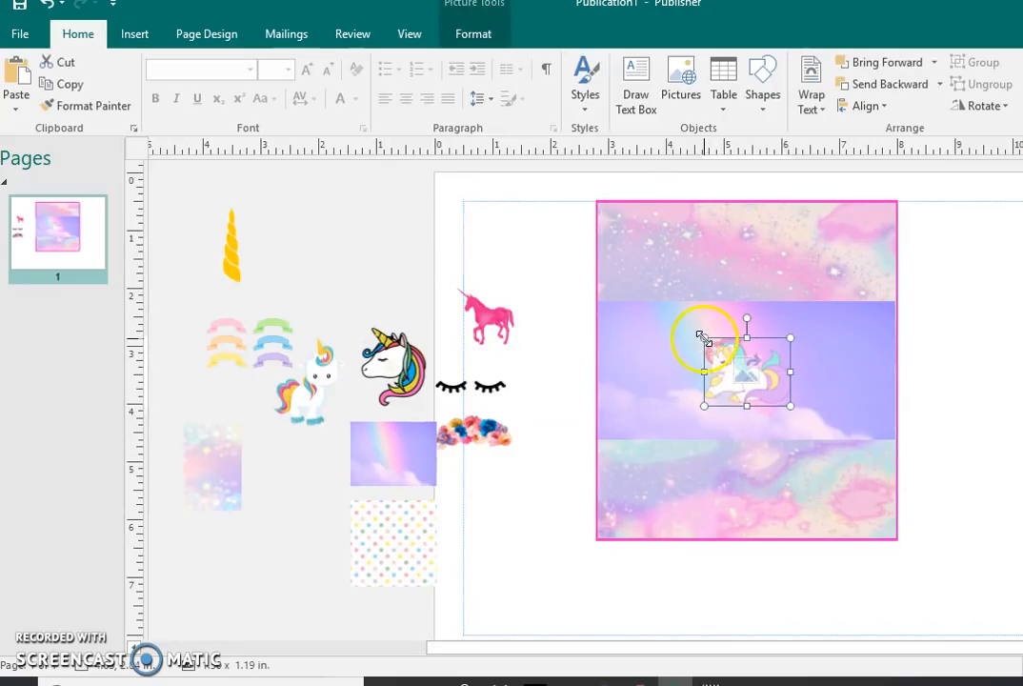
{"action": "left_click_drag", "start_coordinate": [692, 322], "coordinate": [676, 315]}
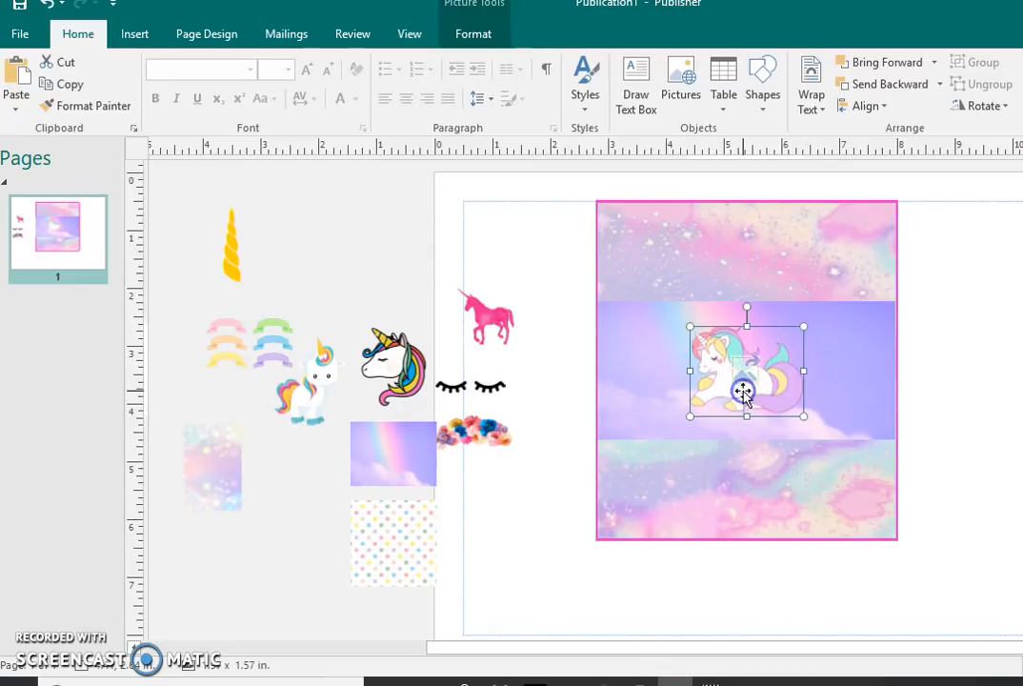
{"action": "left_click", "coordinate": [559, 463]}
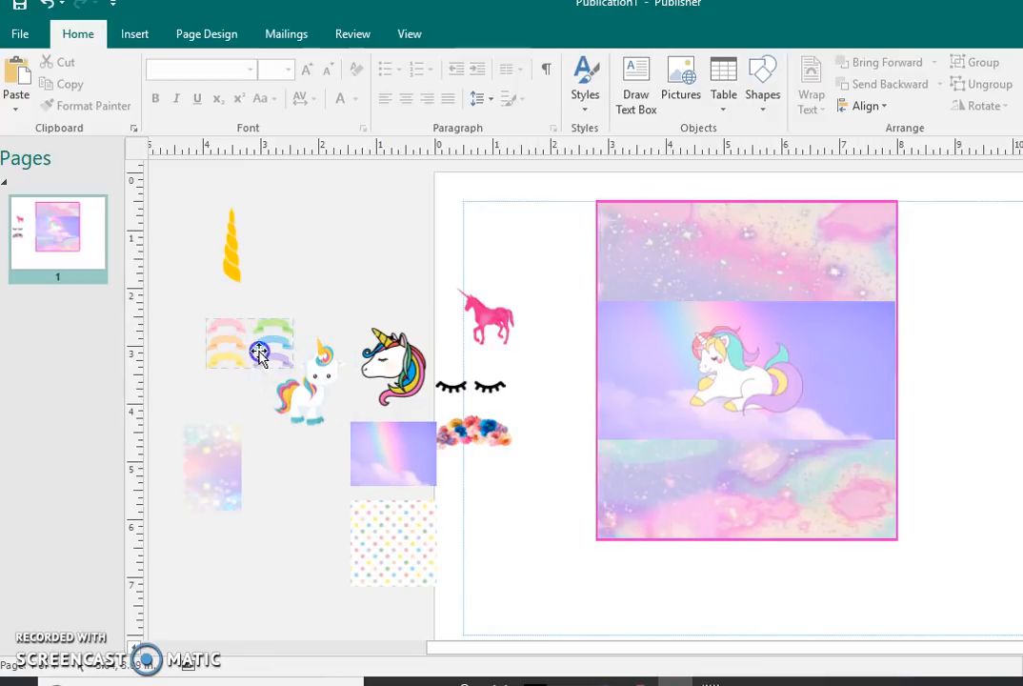
Step: Enlarge the set of six ribbon banners to about 6.31 x 3.64 in and move it up beside the design
{"action": "left_click", "coordinate": [226, 361]}
{"action": "left_click_drag", "start_coordinate": [263, 372], "coordinate": [477, 533]}
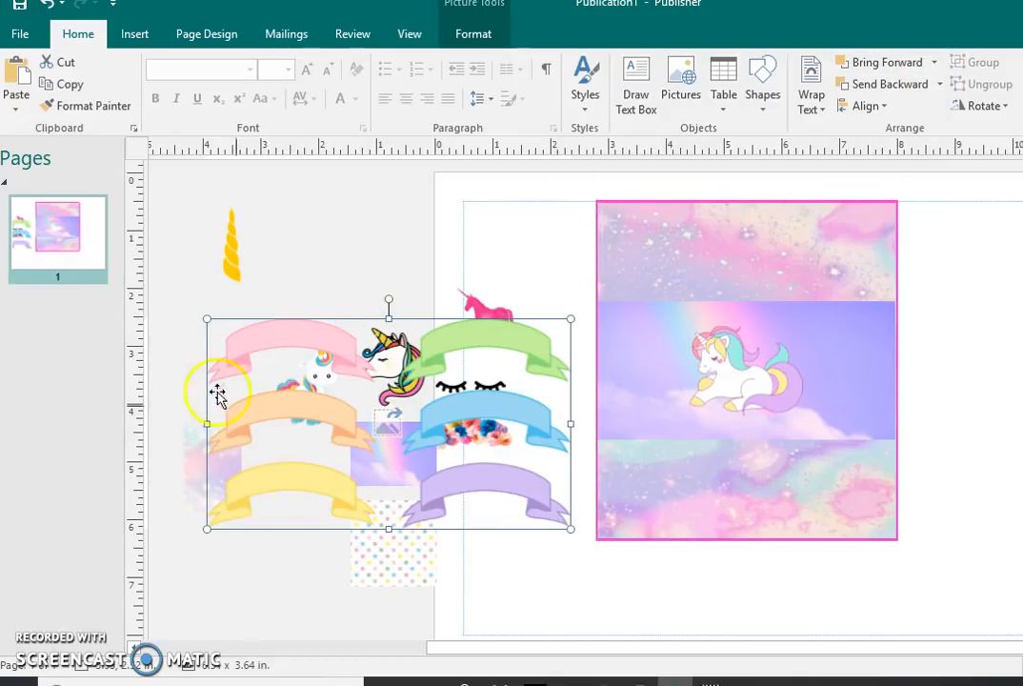
{"action": "left_click_drag", "start_coordinate": [312, 303], "coordinate": [355, 206]}
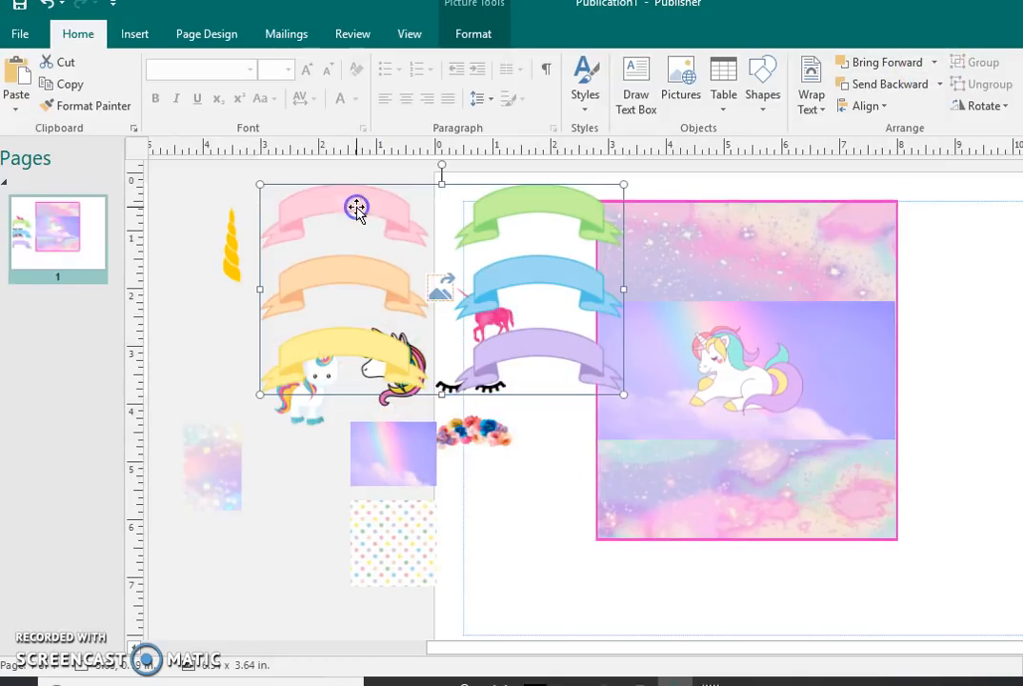
Step: Crop the six-banner picture so that only the pink ribbon remains, about 3.09 x 1.13 in
{"action": "left_click", "coordinate": [491, 36]}
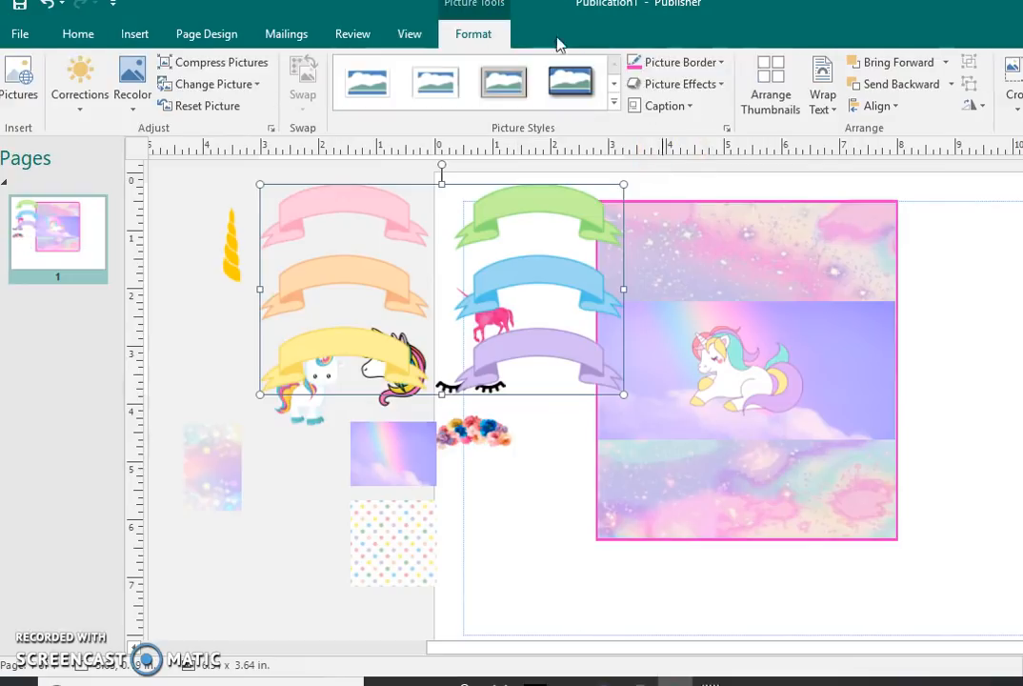
{"action": "left_click", "coordinate": [1013, 105]}
{"action": "left_click", "coordinate": [1014, 131]}
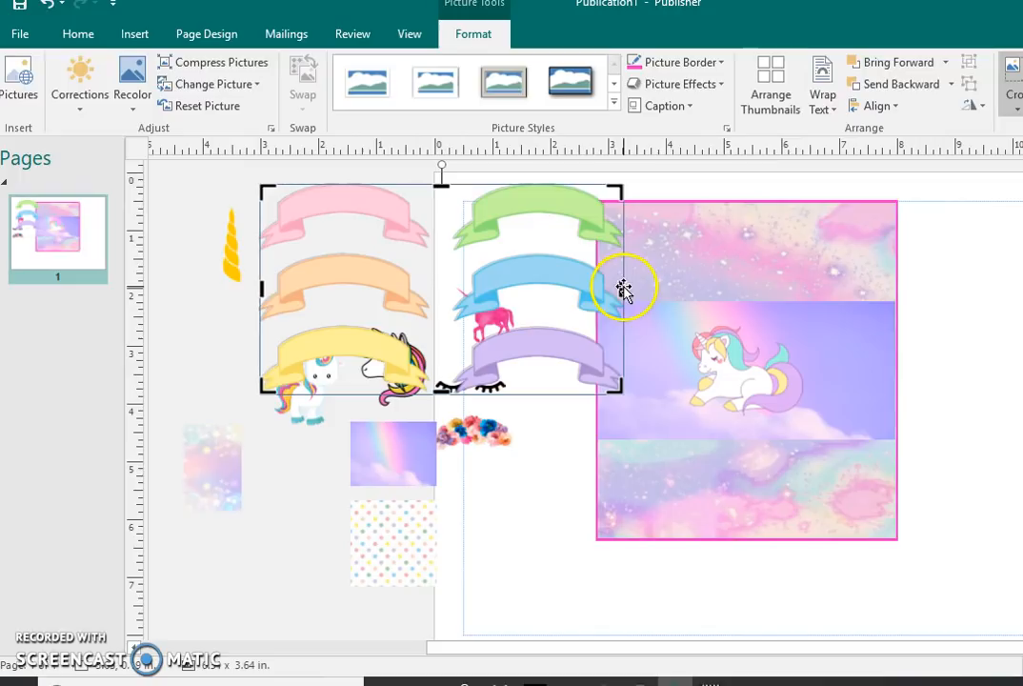
{"action": "left_click_drag", "start_coordinate": [621, 288], "coordinate": [435, 299]}
{"action": "left_click", "coordinate": [344, 390]}
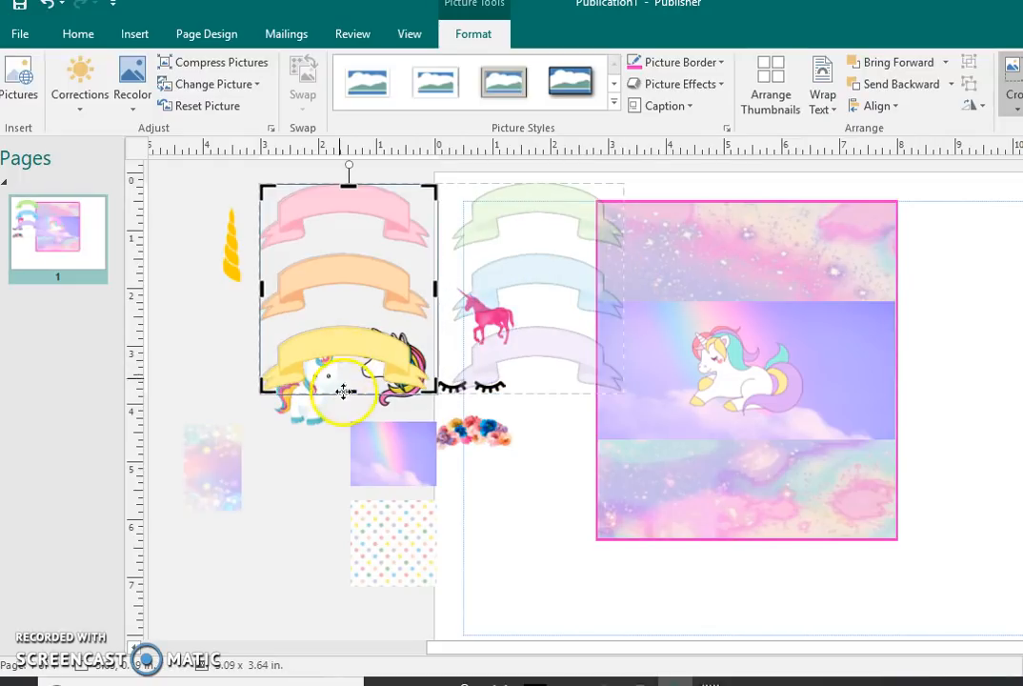
{"action": "left_click_drag", "start_coordinate": [347, 392], "coordinate": [351, 244]}
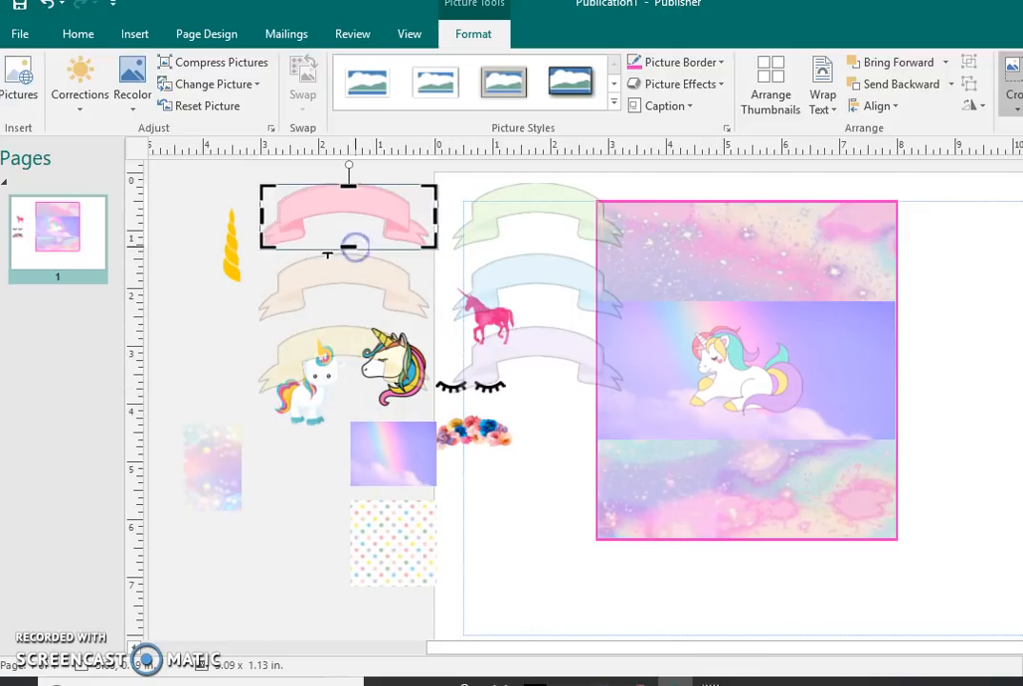
{"action": "left_click", "coordinate": [181, 237]}
{"action": "left_click", "coordinate": [347, 188]}
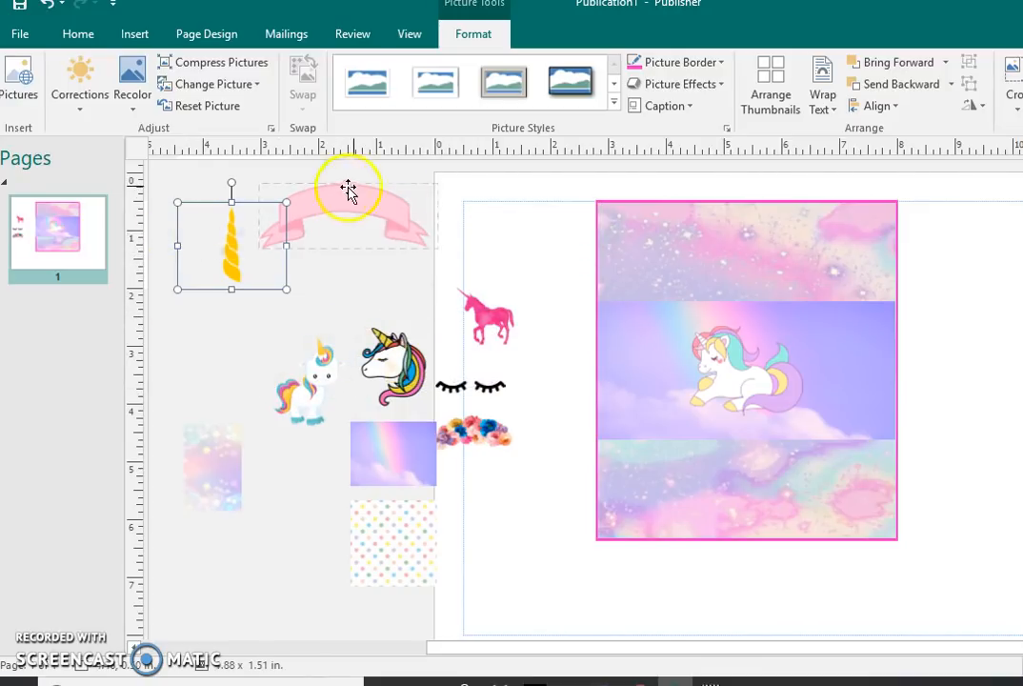
Step: Place the pink ribbon over the lower part of the lying unicorn and try flipping it vertically, then flip it back
{"action": "left_click_drag", "start_coordinate": [399, 198], "coordinate": [794, 398]}
{"action": "left_click", "coordinate": [973, 105]}
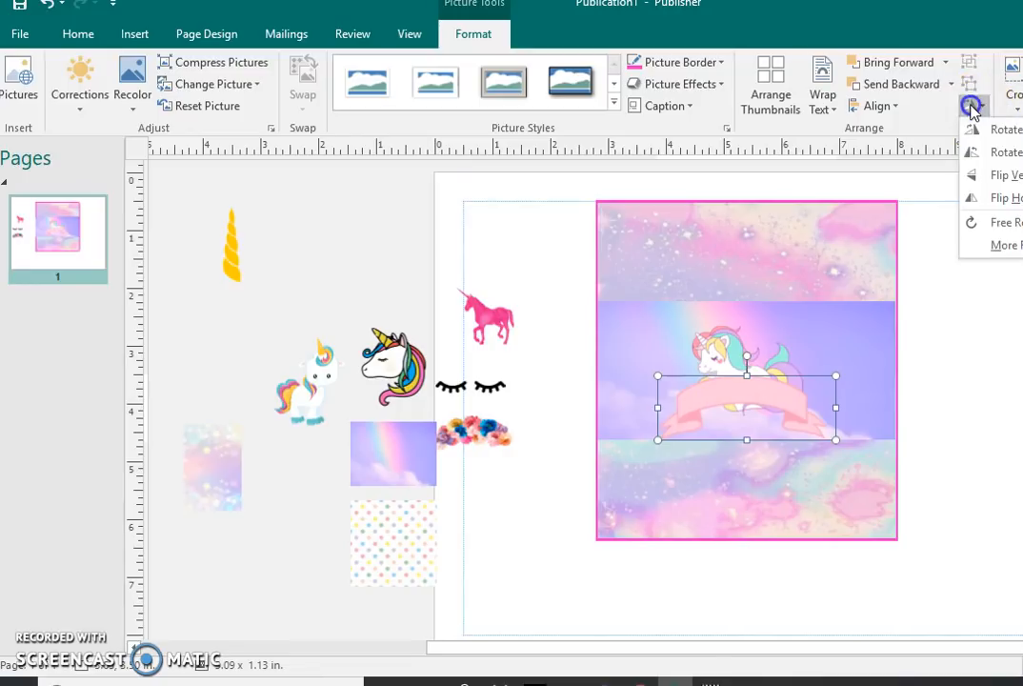
{"action": "left_click", "coordinate": [979, 175]}
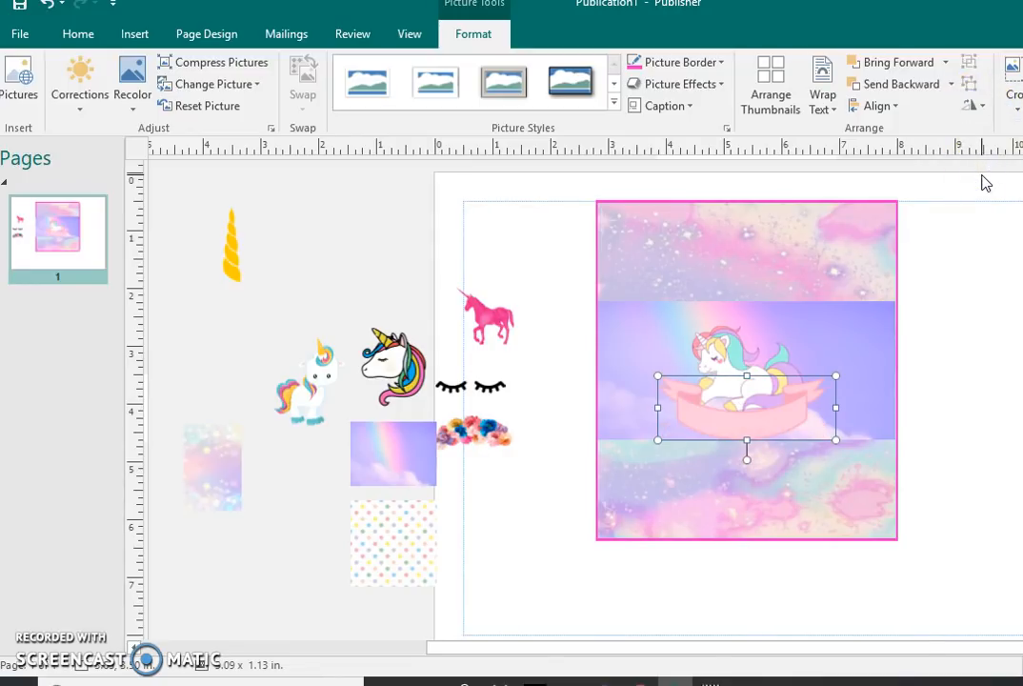
{"action": "left_click", "coordinate": [972, 105]}
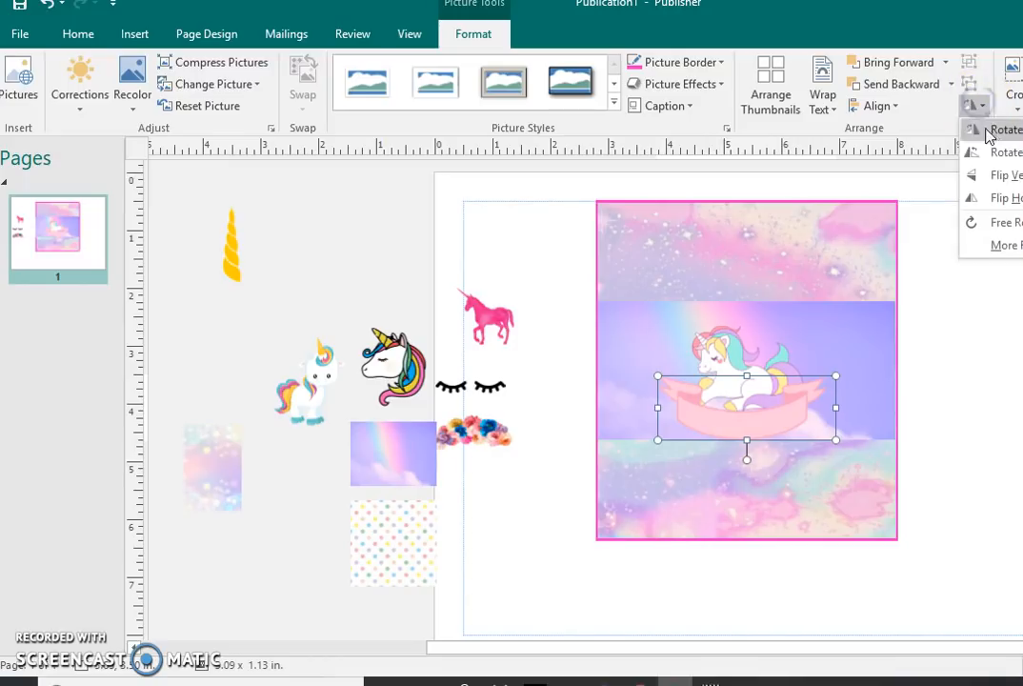
{"action": "left_click", "coordinate": [1000, 177]}
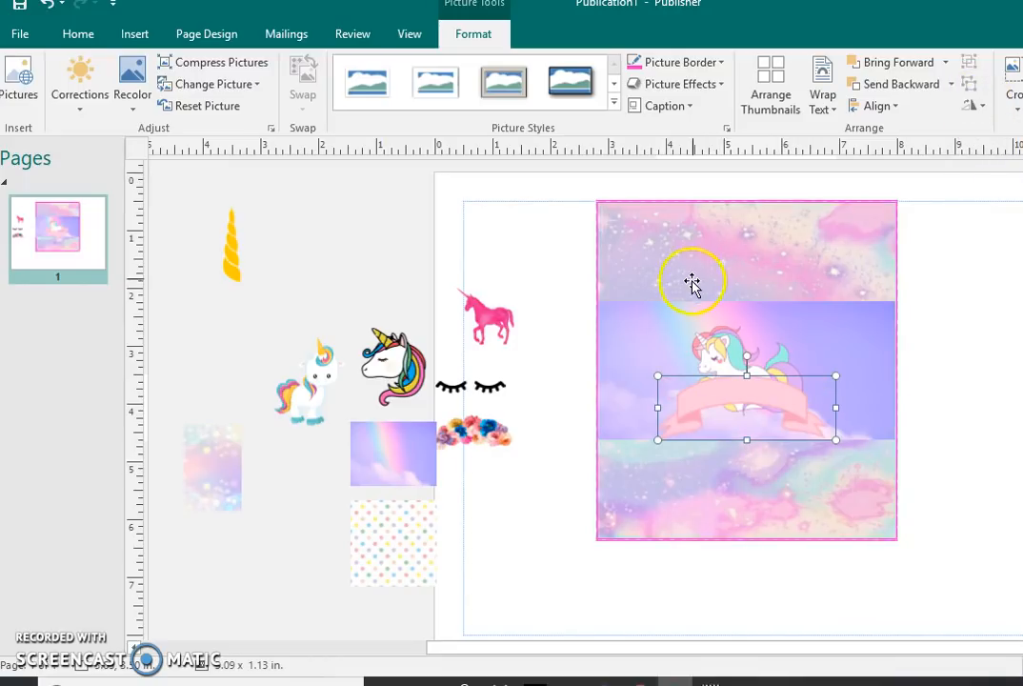
Step: Flatten the pink ribbon to about 0.81 in high, then delete it from the design
{"action": "left_click_drag", "start_coordinate": [747, 375], "coordinate": [751, 403]}
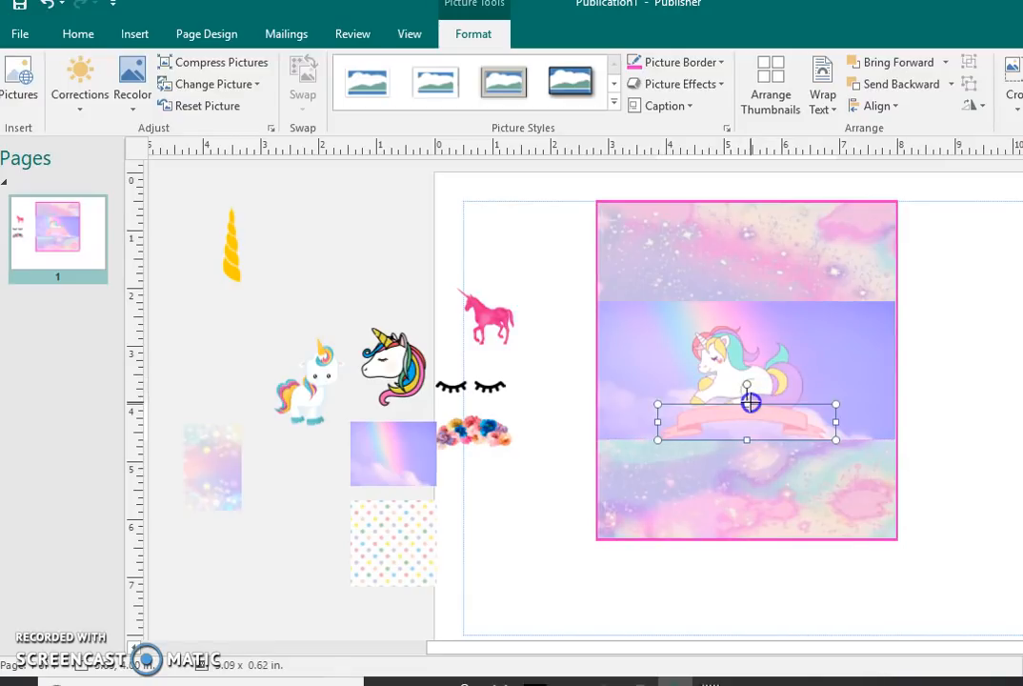
{"action": "left_click_drag", "start_coordinate": [750, 393], "coordinate": [750, 391]}
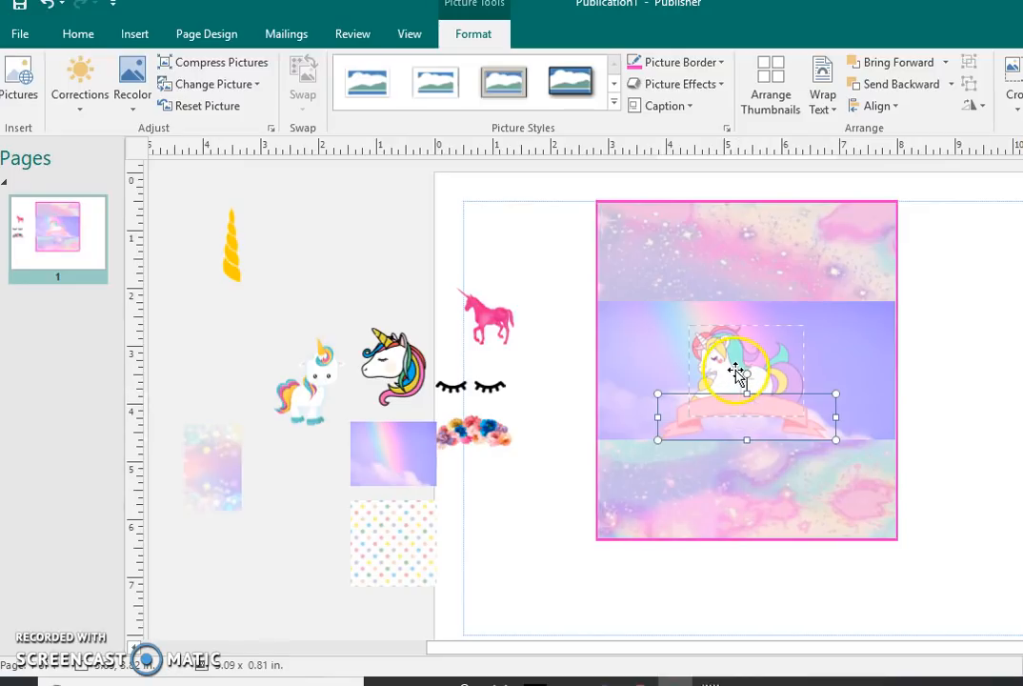
{"action": "key", "text": "Delete"}
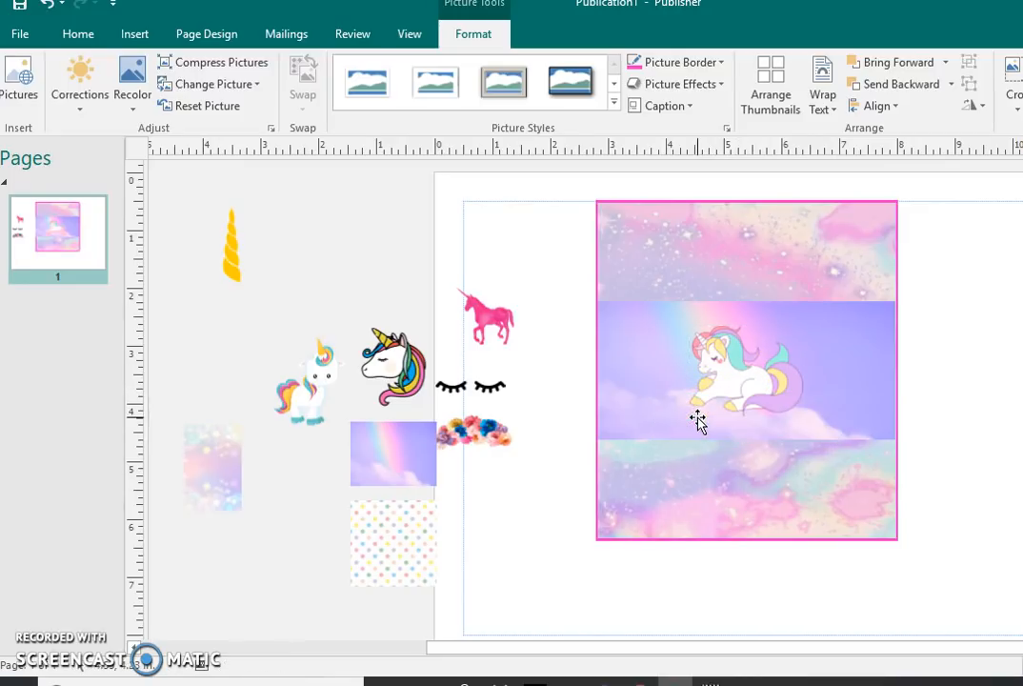
Step: Insert the picture frame-05 from the frame folder in Downloads
{"action": "left_click", "coordinate": [135, 36]}
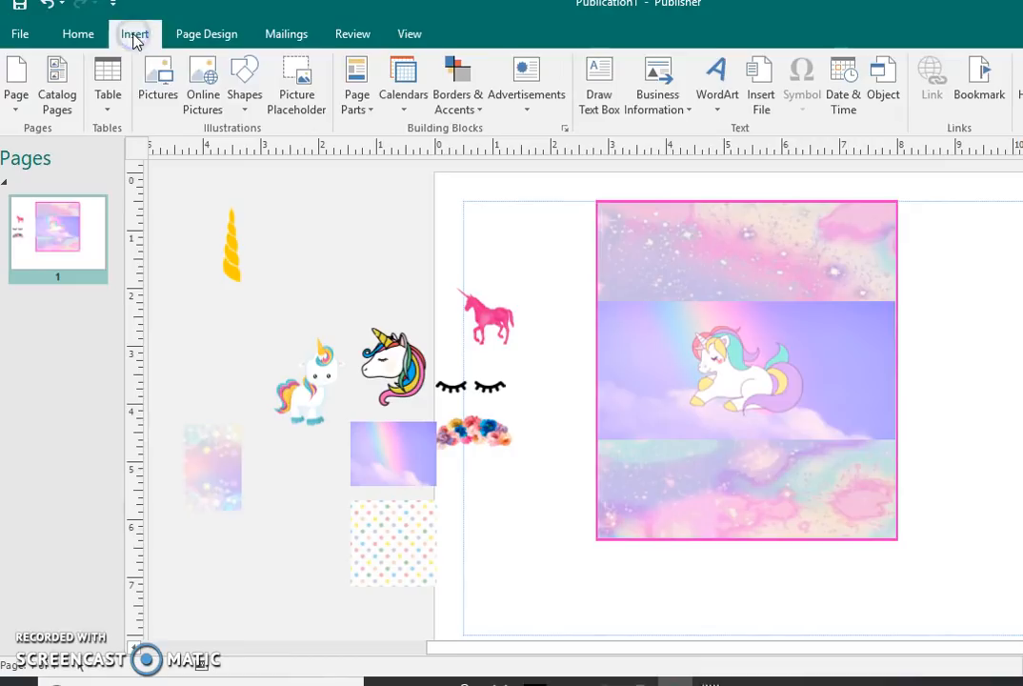
{"action": "left_click", "coordinate": [242, 88]}
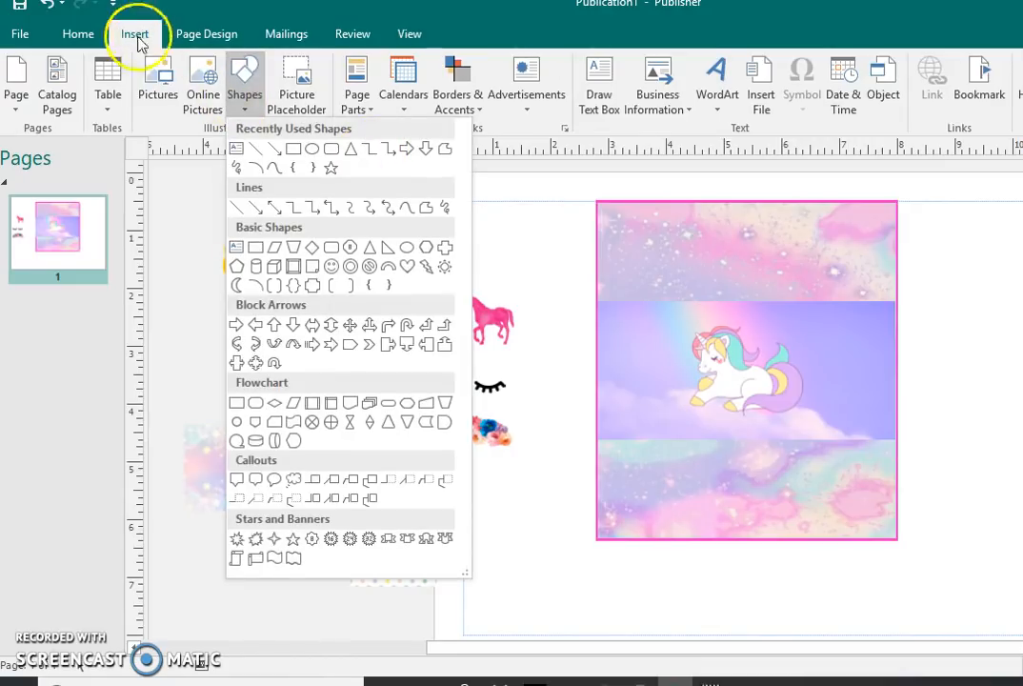
{"action": "left_click", "coordinate": [168, 95]}
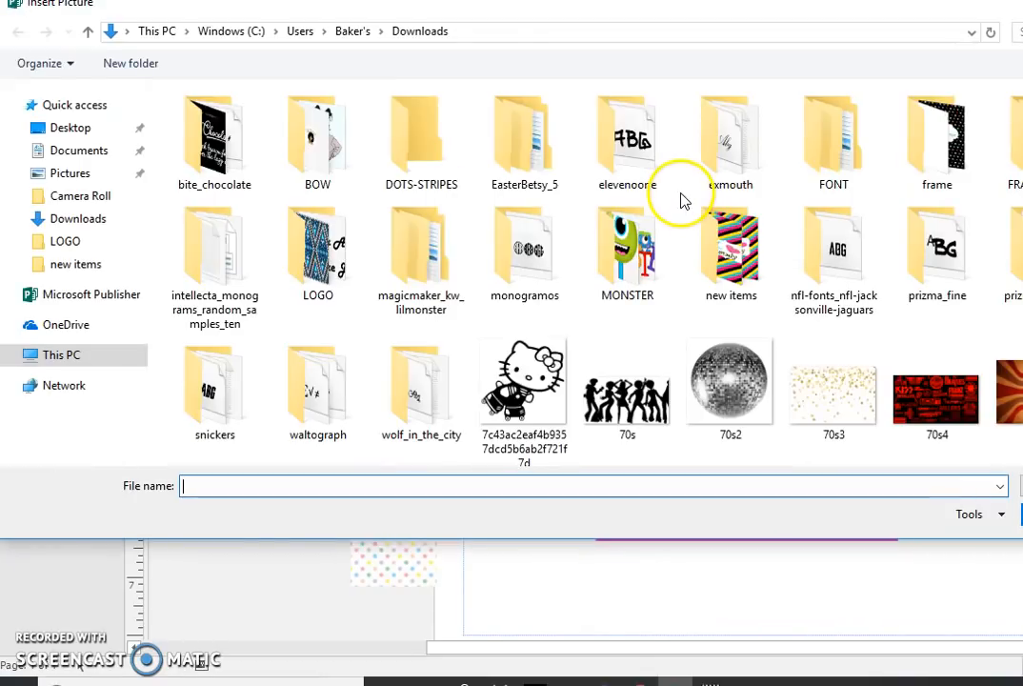
{"action": "left_click", "coordinate": [920, 172]}
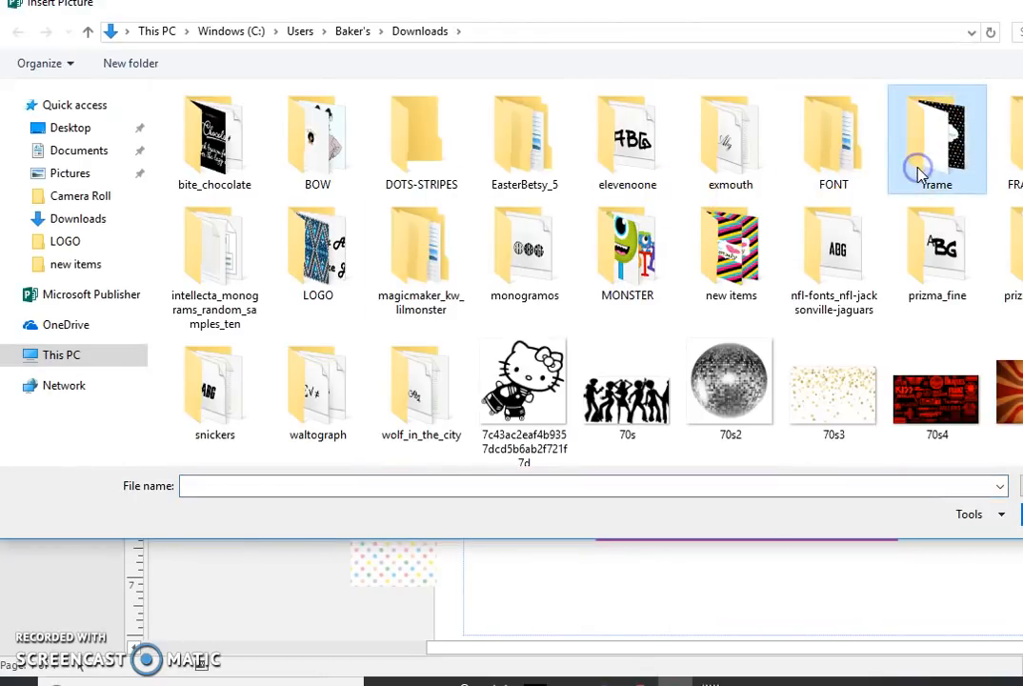
{"action": "double_click", "coordinate": [918, 170]}
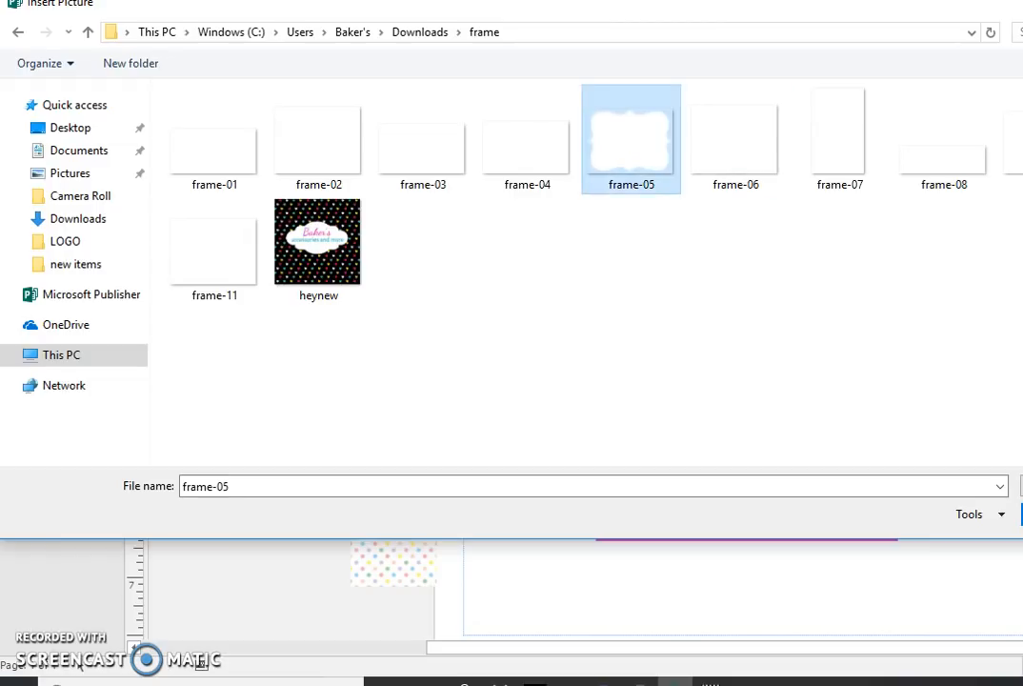
{"action": "left_click", "coordinate": [1022, 514]}
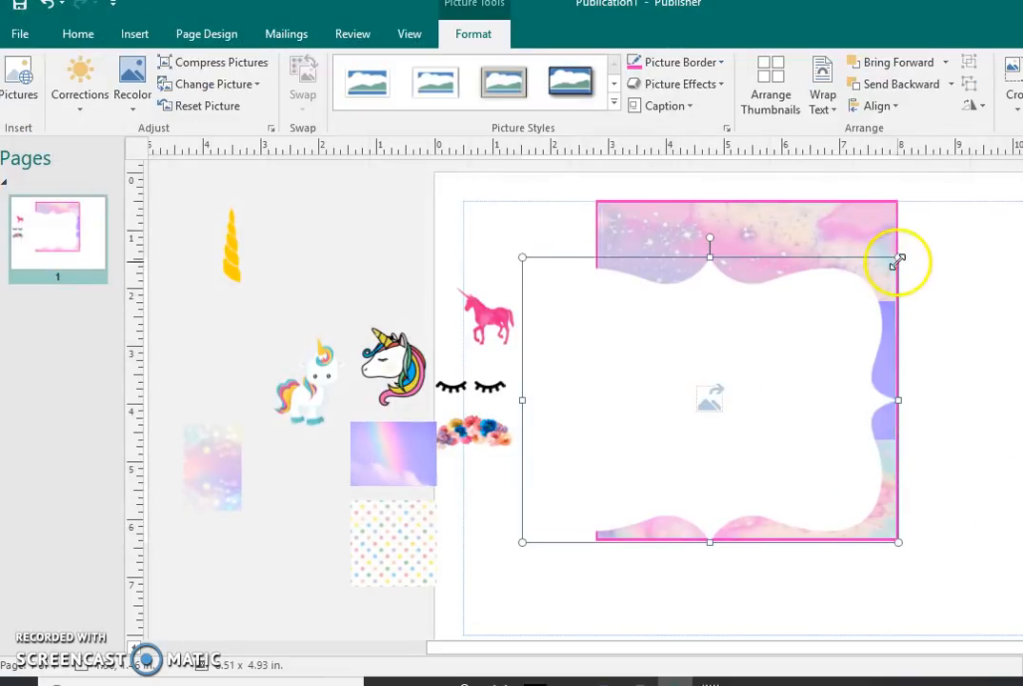
Step: Shrink the white frame to about 3.12 x 2.36 in, centre it on the rainbow band and send it behind the unicorn
{"action": "left_click_drag", "start_coordinate": [897, 268], "coordinate": [727, 367]}
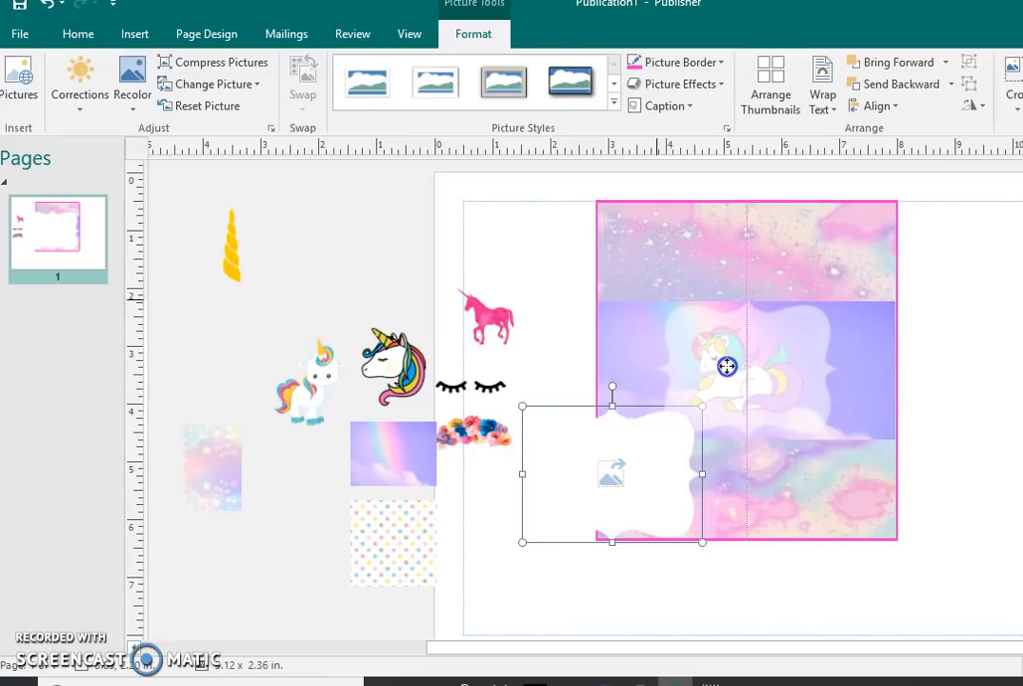
{"action": "left_click_drag", "start_coordinate": [727, 368], "coordinate": [726, 367]}
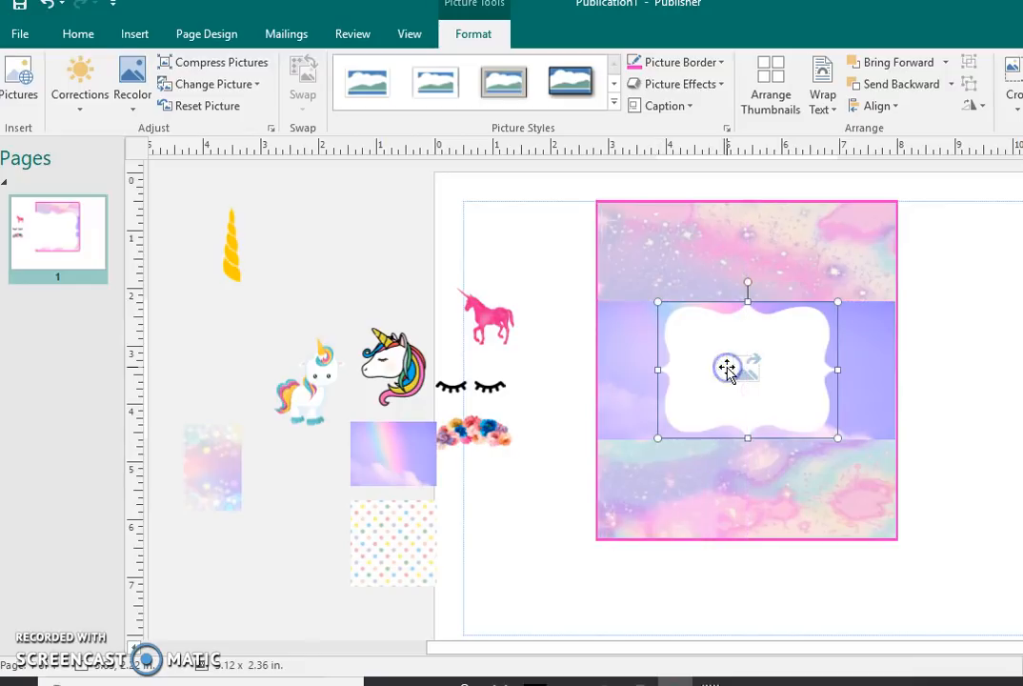
{"action": "left_click", "coordinate": [920, 86]}
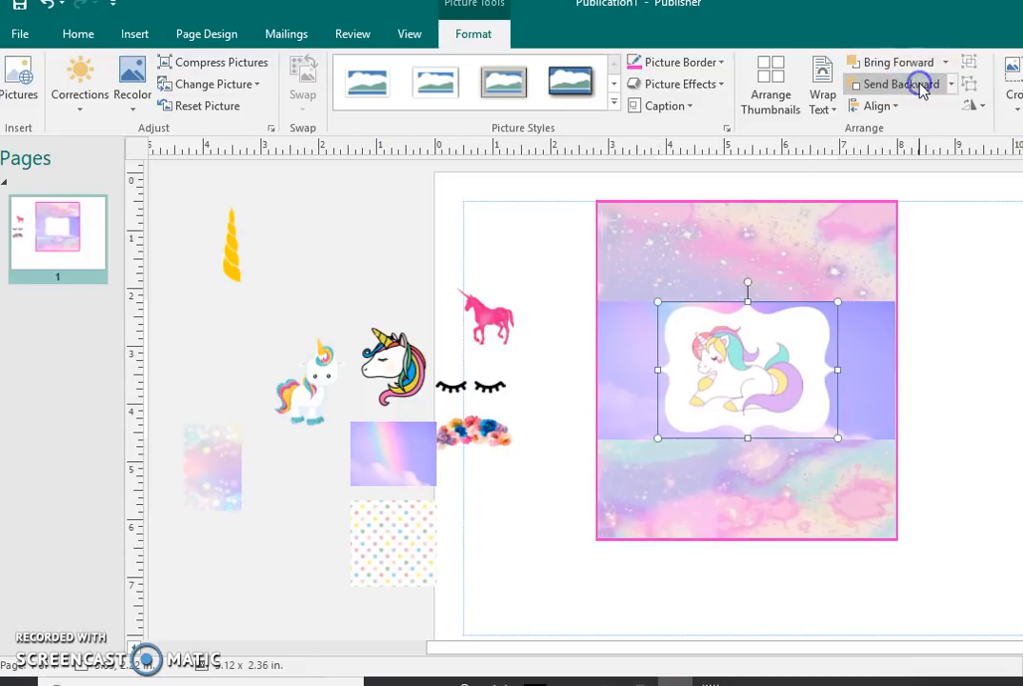
{"action": "left_click", "coordinate": [960, 373]}
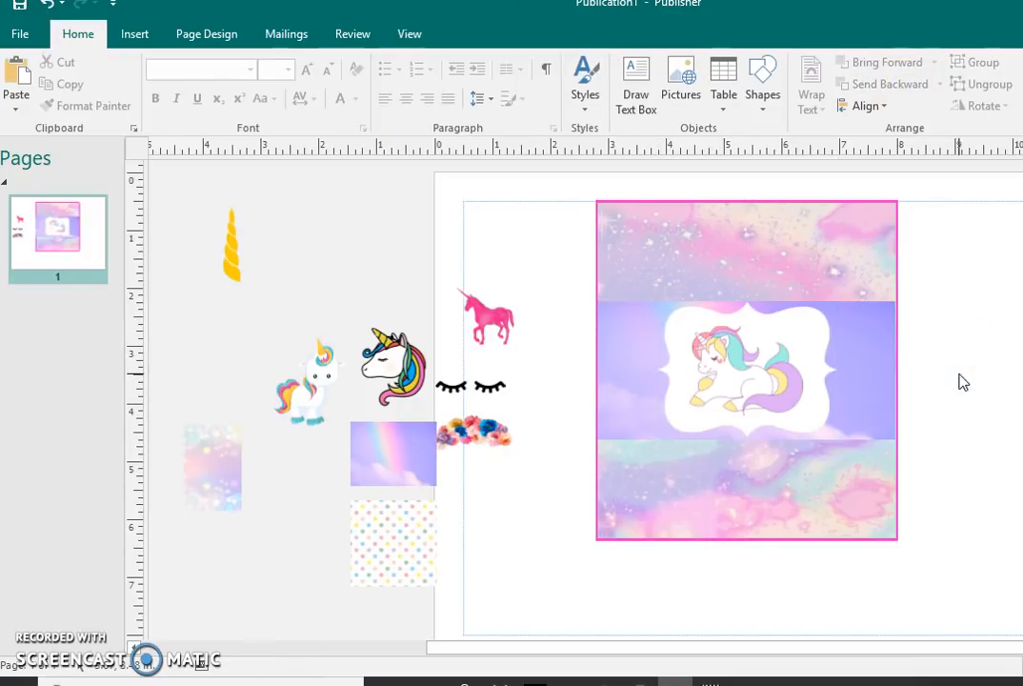
Step: Move the rainbow, polka-dot, flower crown and eyelash pictures off the page into the scratch area
{"action": "left_click_drag", "start_coordinate": [396, 466], "coordinate": [299, 477]}
{"action": "left_click_drag", "start_coordinate": [365, 541], "coordinate": [221, 543]}
{"action": "left_click_drag", "start_coordinate": [504, 403], "coordinate": [418, 422]}
{"action": "left_click", "coordinate": [479, 384]}
{"action": "left_click_drag", "start_coordinate": [474, 383], "coordinate": [232, 348]}
Step: Insert WordArt reading "Happy Birthday" in the Wild Ones font at size 36
{"action": "left_click", "coordinate": [121, 38]}
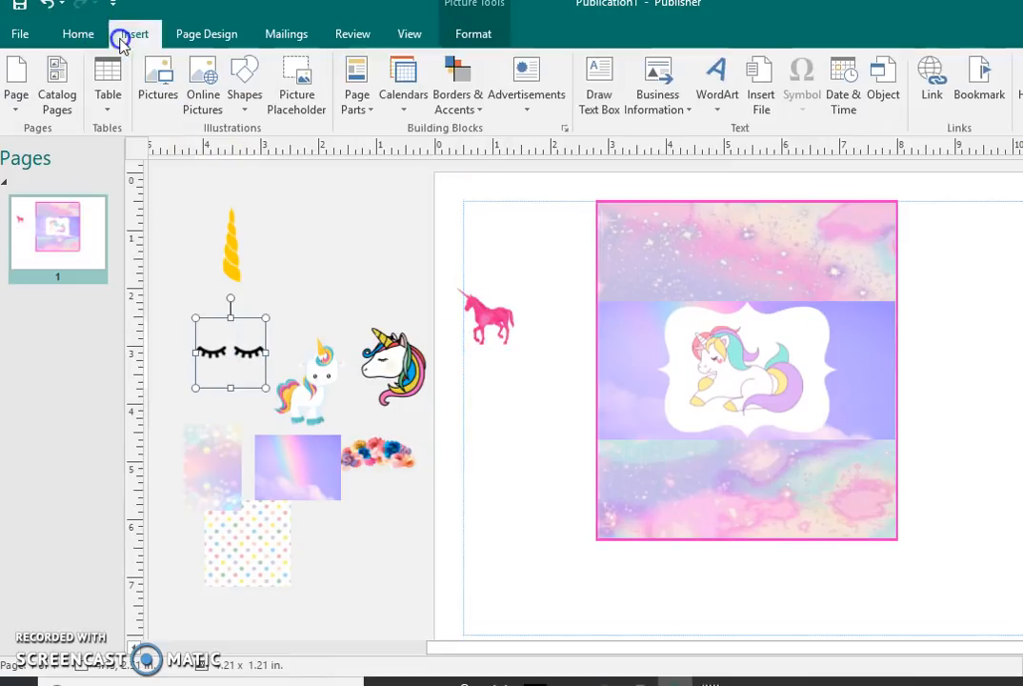
{"action": "left_click", "coordinate": [721, 84]}
{"action": "left_click", "coordinate": [846, 295]}
{"action": "type", "text": "Happy Birthday"}
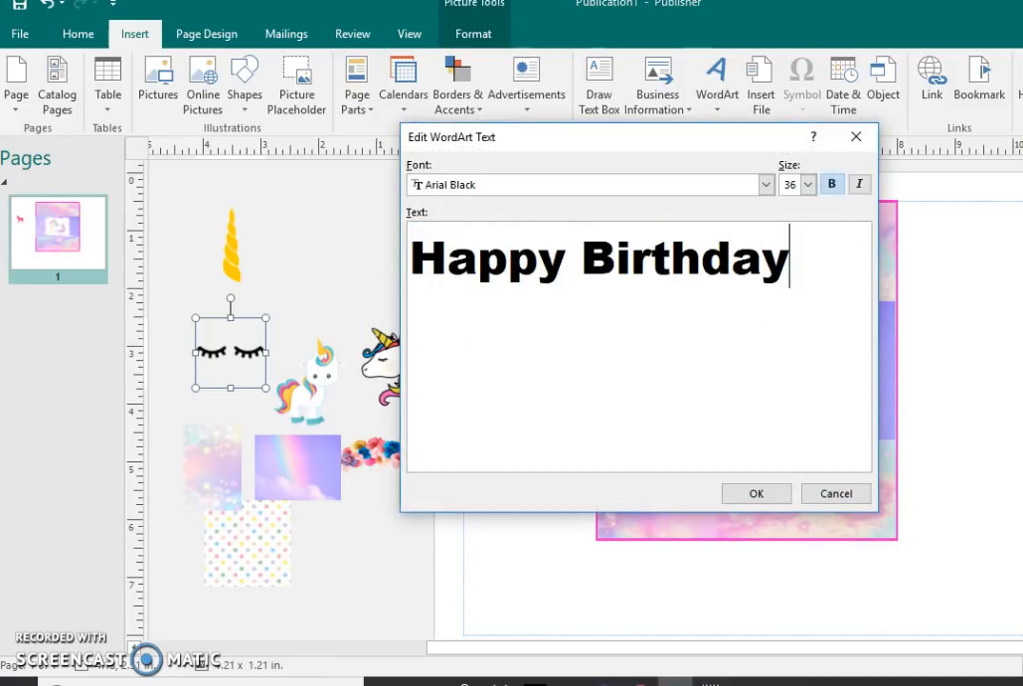
{"action": "left_click", "coordinate": [766, 185]}
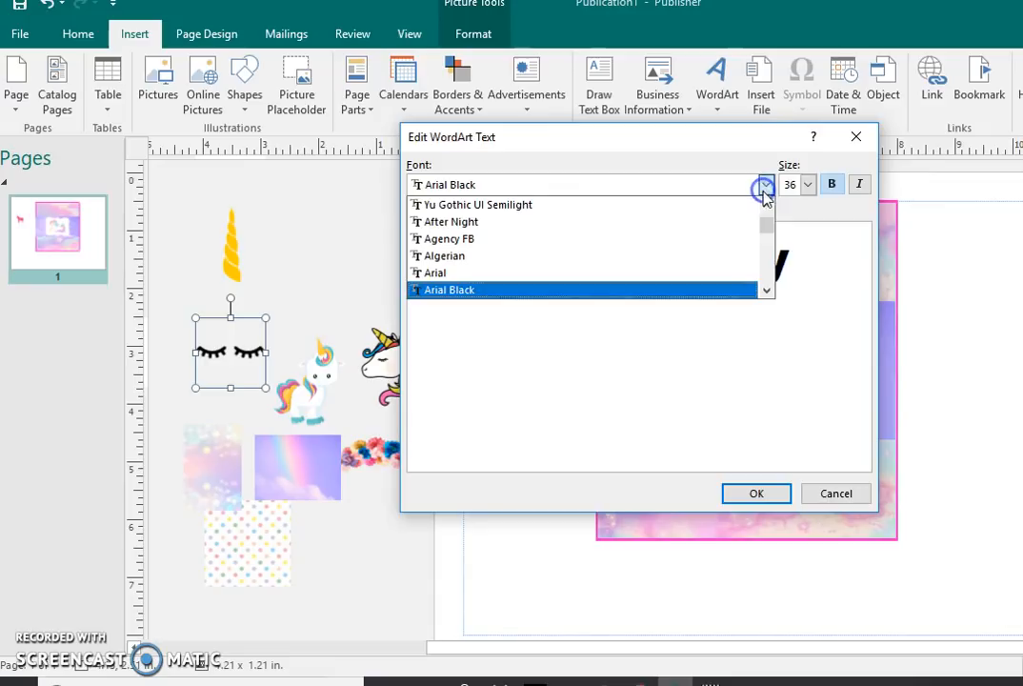
{"action": "left_click_drag", "start_coordinate": [766, 226], "coordinate": [773, 296]}
{"action": "left_click", "coordinate": [688, 288]}
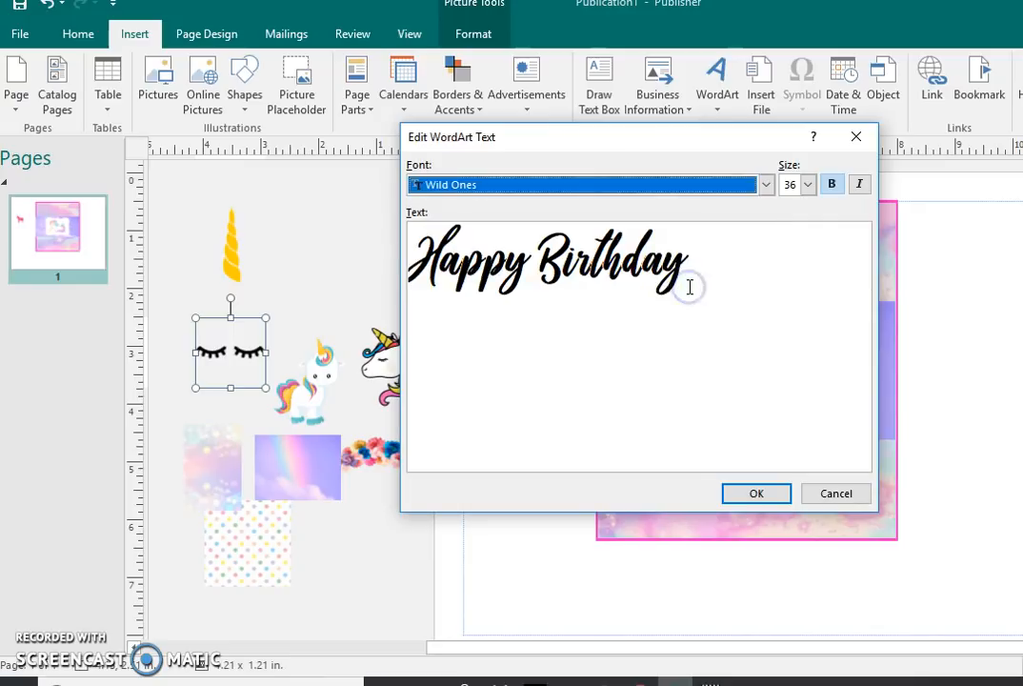
{"action": "left_click", "coordinate": [748, 499]}
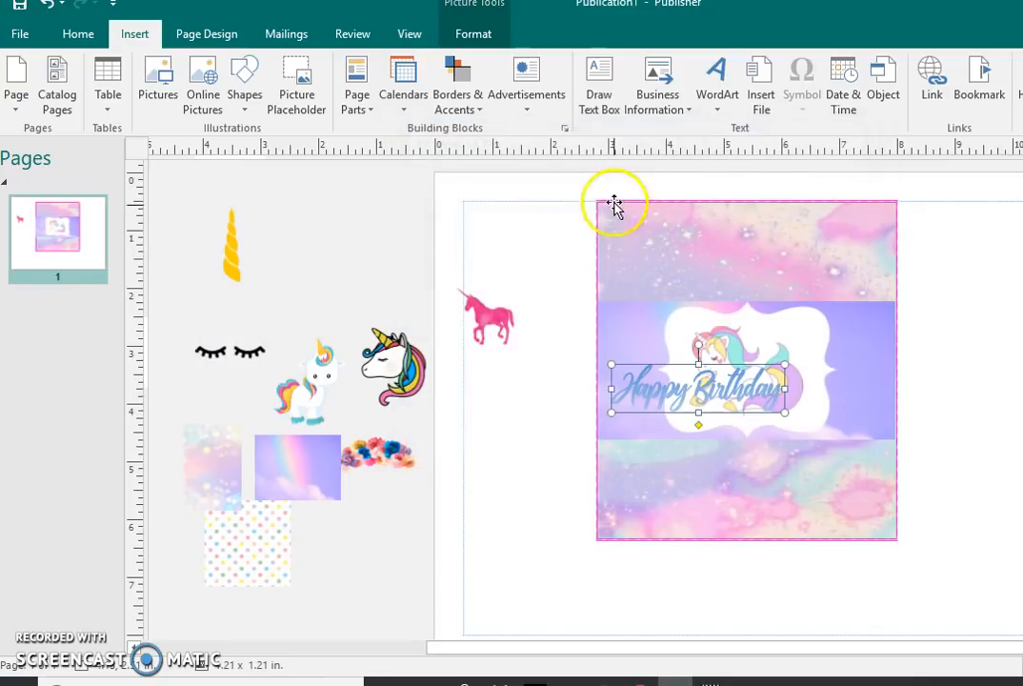
Step: Try light blue and white fills on the Happy Birthday WordArt and settle on the recent pink colour
{"action": "left_click", "coordinate": [686, 62]}
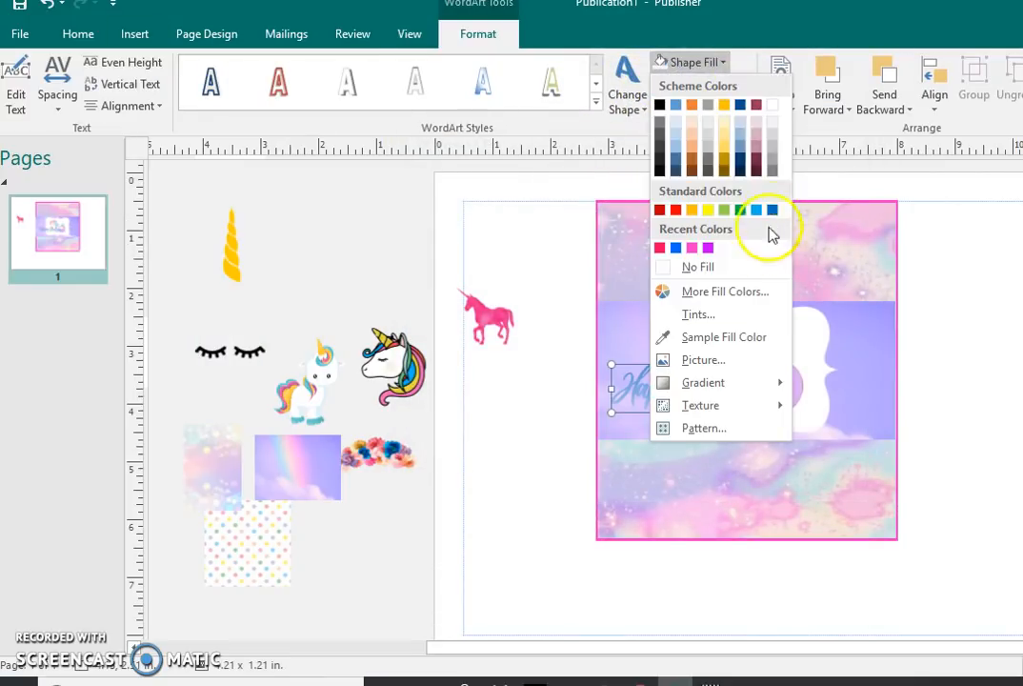
{"action": "left_click", "coordinate": [757, 211]}
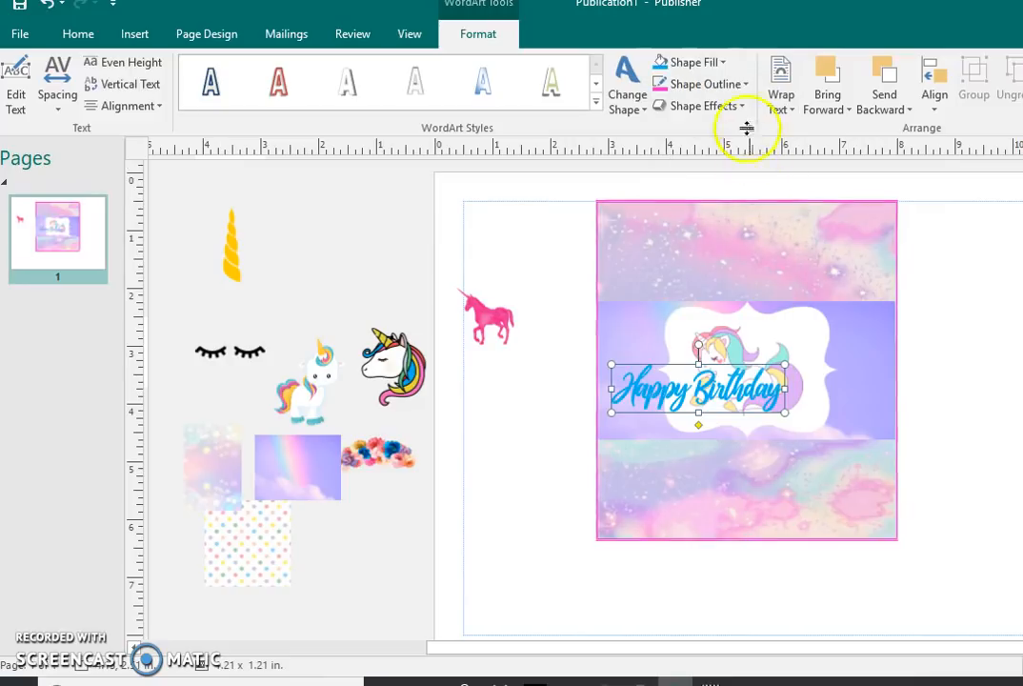
{"action": "left_click", "coordinate": [698, 63]}
{"action": "left_click", "coordinate": [773, 105]}
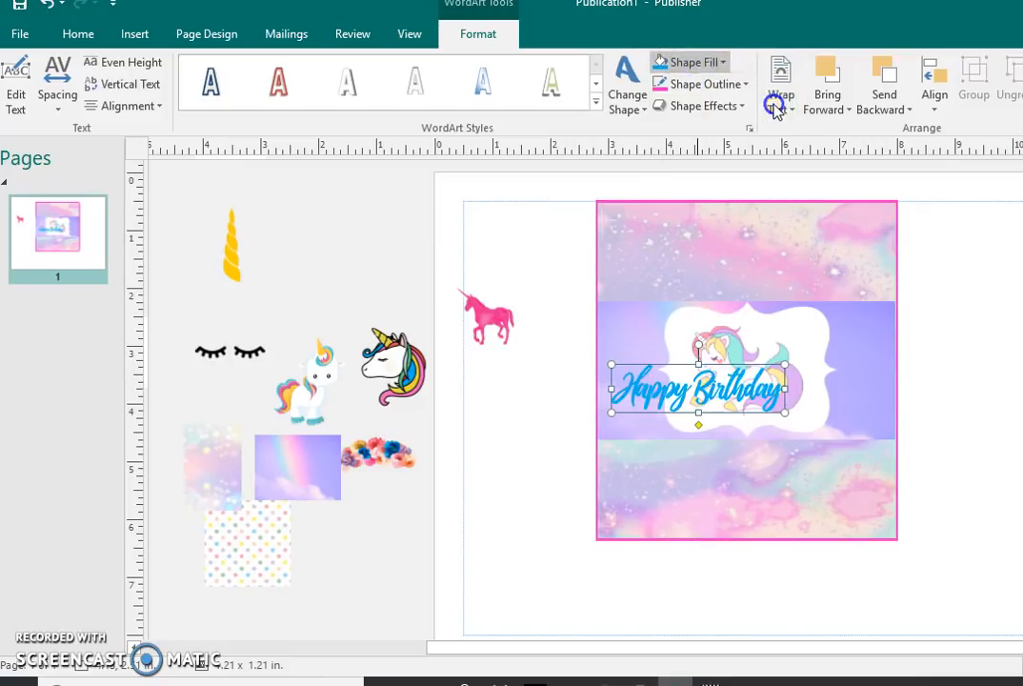
{"action": "left_click", "coordinate": [716, 62]}
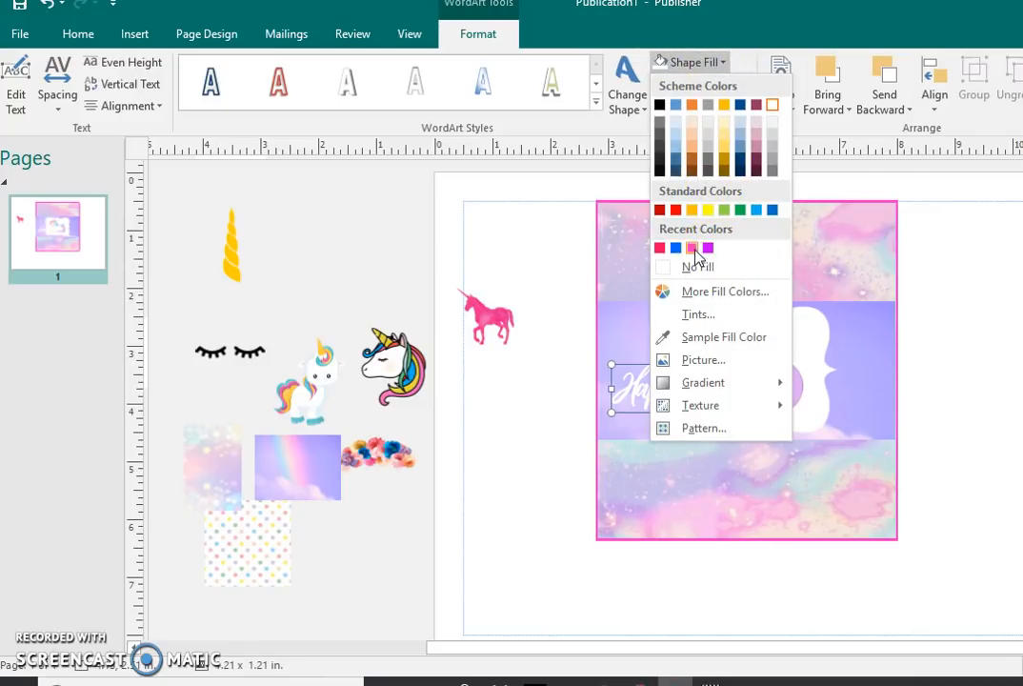
{"action": "left_click", "coordinate": [691, 248]}
Step: Reduce the Happy Birthday WordArt to about 3.00 x 0.53 in and centre it over the top edge of the white frame
{"action": "left_click", "coordinate": [698, 364]}
{"action": "left_click_drag", "start_coordinate": [700, 390], "coordinate": [756, 309]}
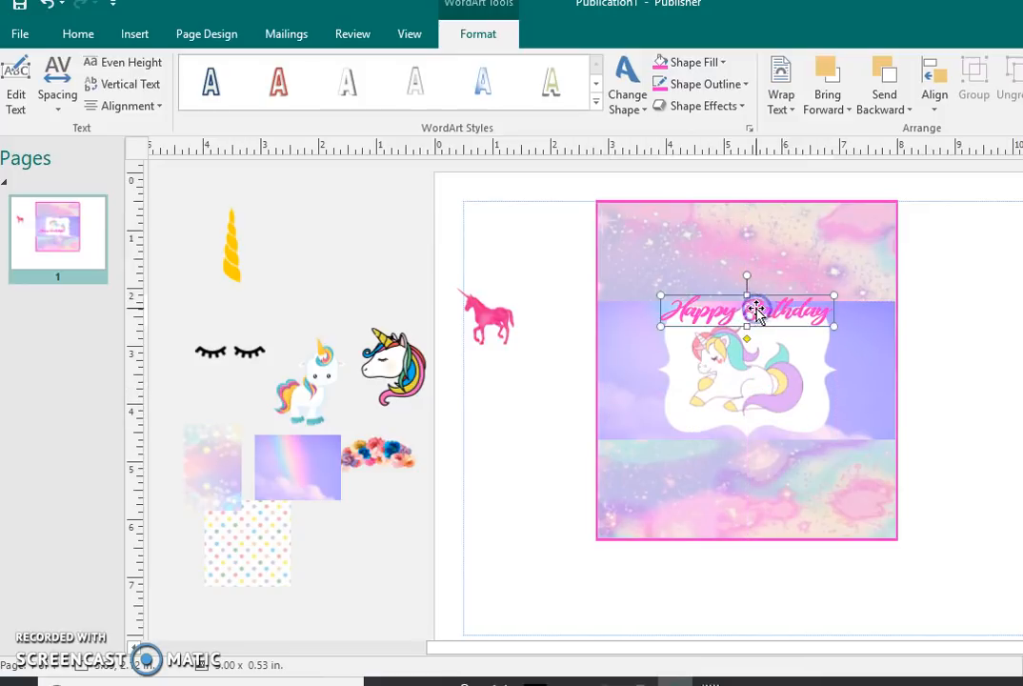
{"action": "left_click_drag", "start_coordinate": [815, 412], "coordinate": [768, 318]}
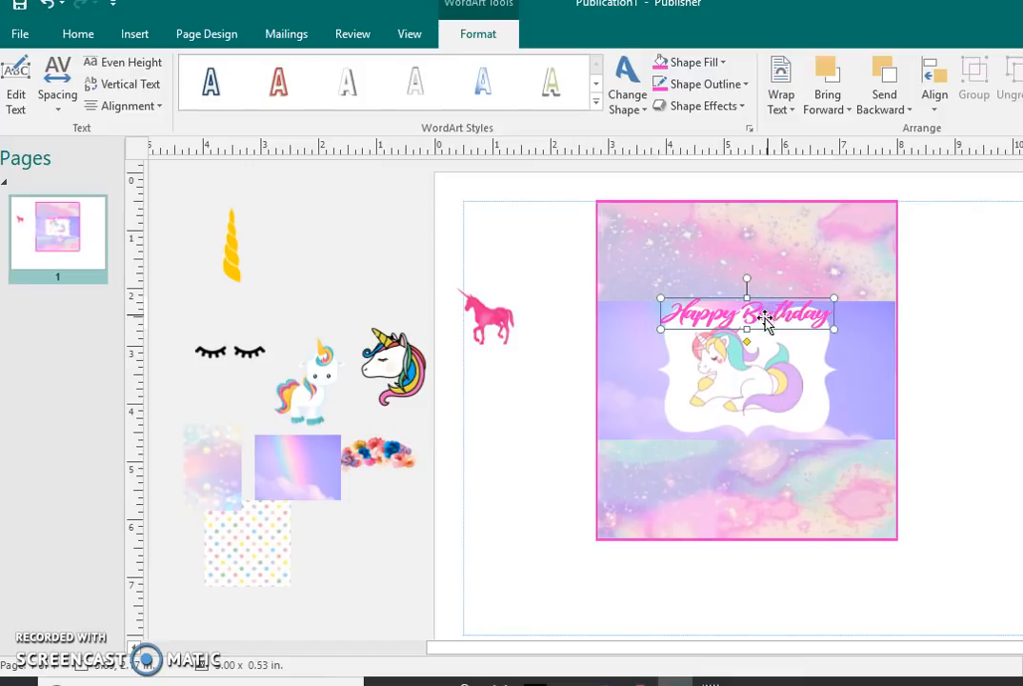
Step: Shrink the white frame behind the unicorn to about 2.87 x 2.17 in
{"action": "left_click", "coordinate": [827, 332]}
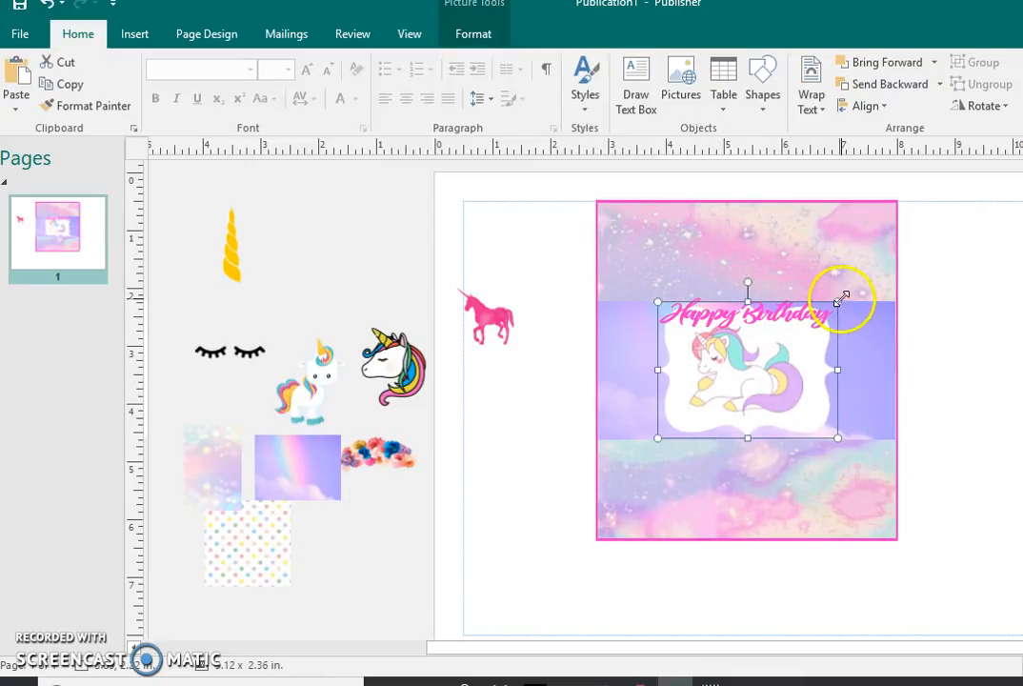
{"action": "left_click_drag", "start_coordinate": [843, 301], "coordinate": [815, 350]}
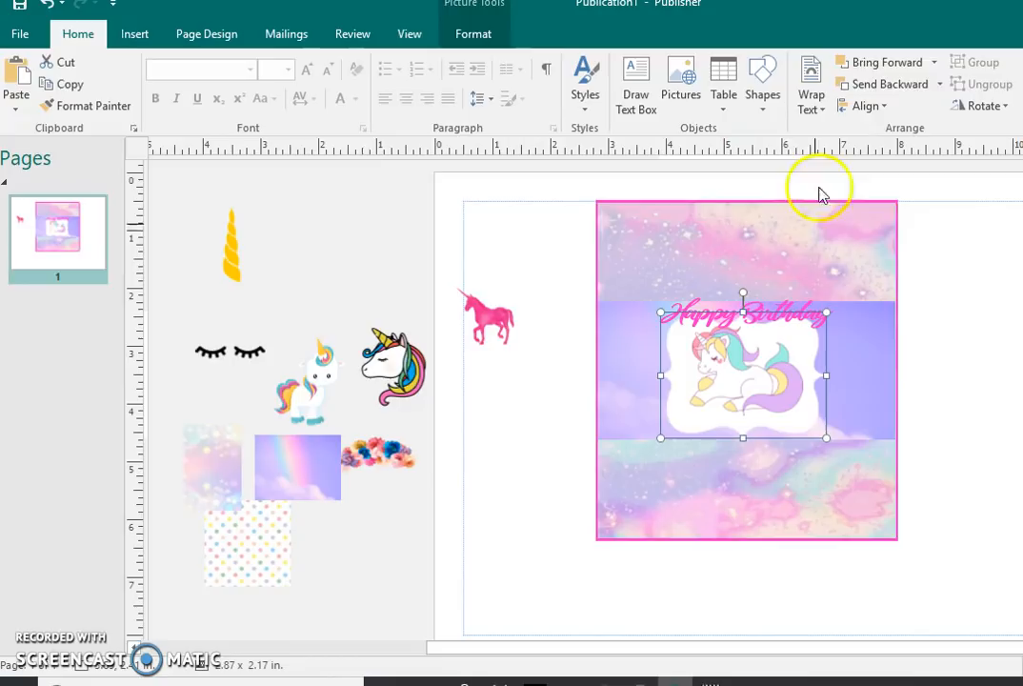
Step: Start a new WordArt and enter the birthday child's first name as its text
{"action": "left_click", "coordinate": [792, 310]}
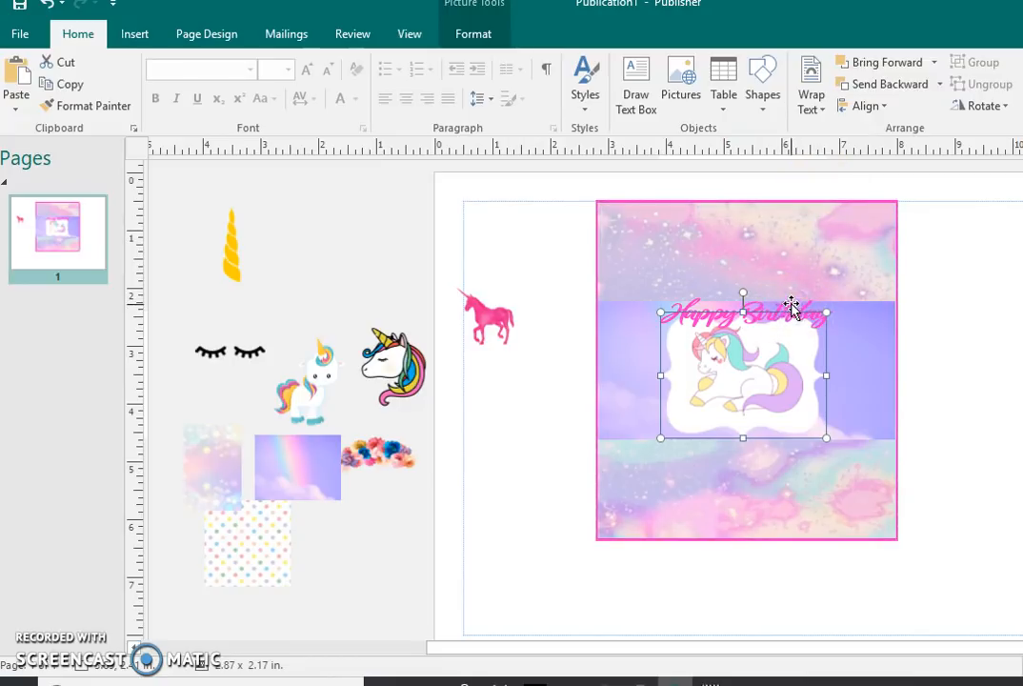
{"action": "left_click", "coordinate": [792, 305]}
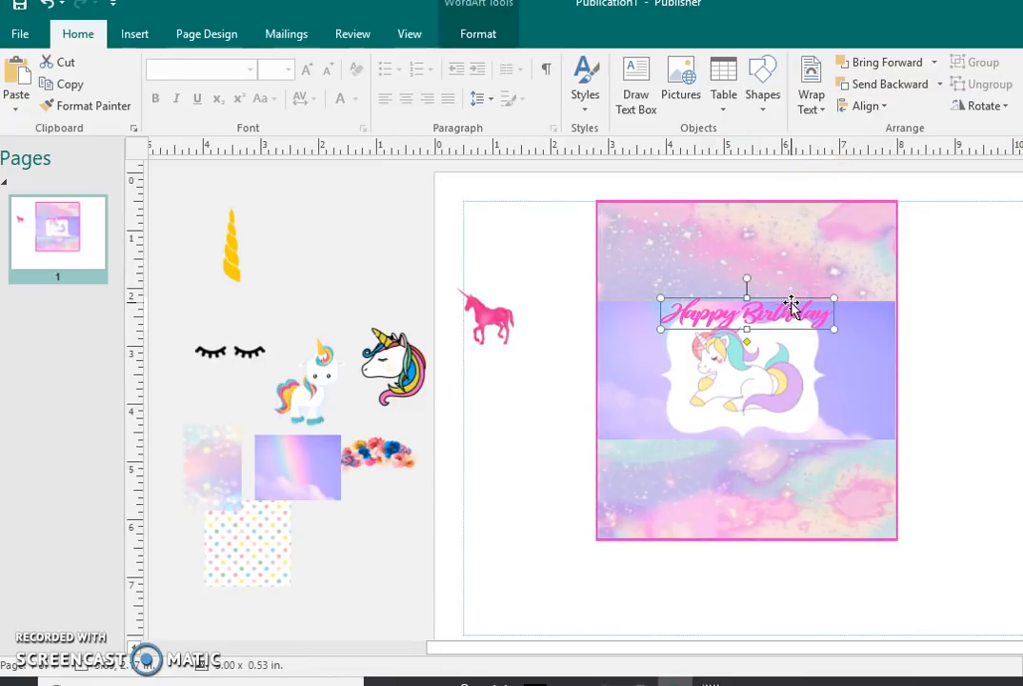
{"action": "left_click", "coordinate": [133, 33]}
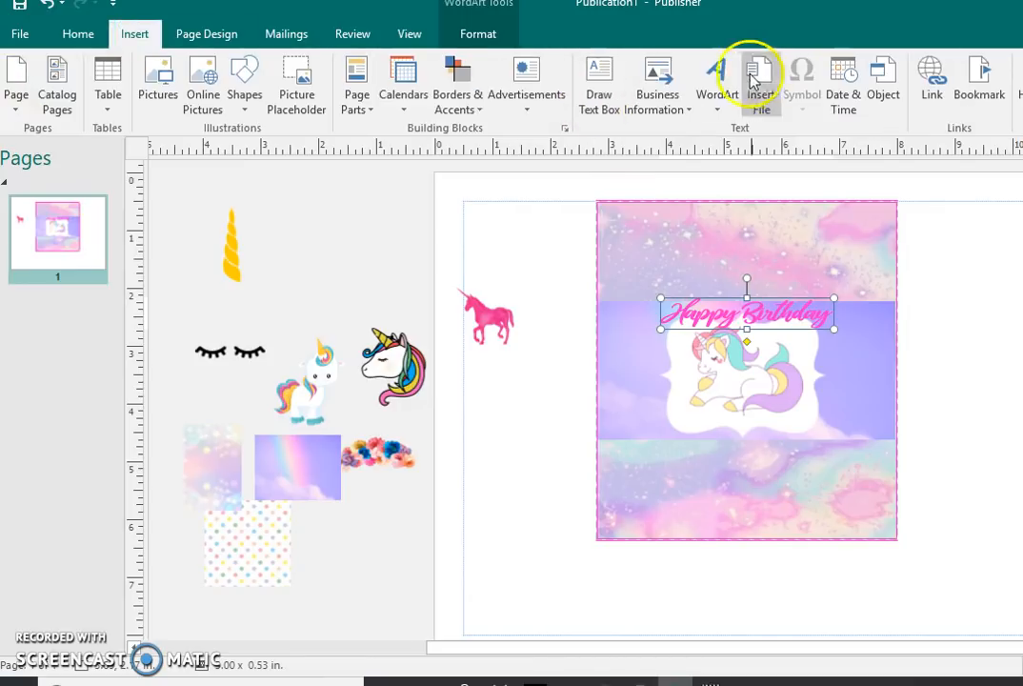
{"action": "left_click", "coordinate": [719, 81]}
{"action": "left_click", "coordinate": [878, 315]}
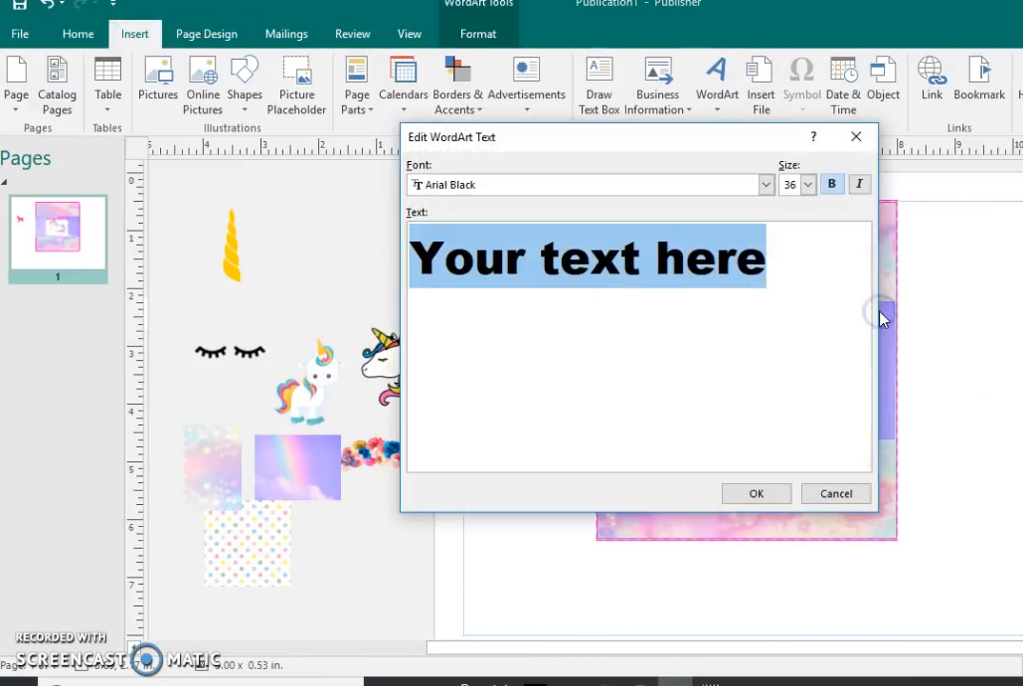
{"action": "type", "text": "Neala"}
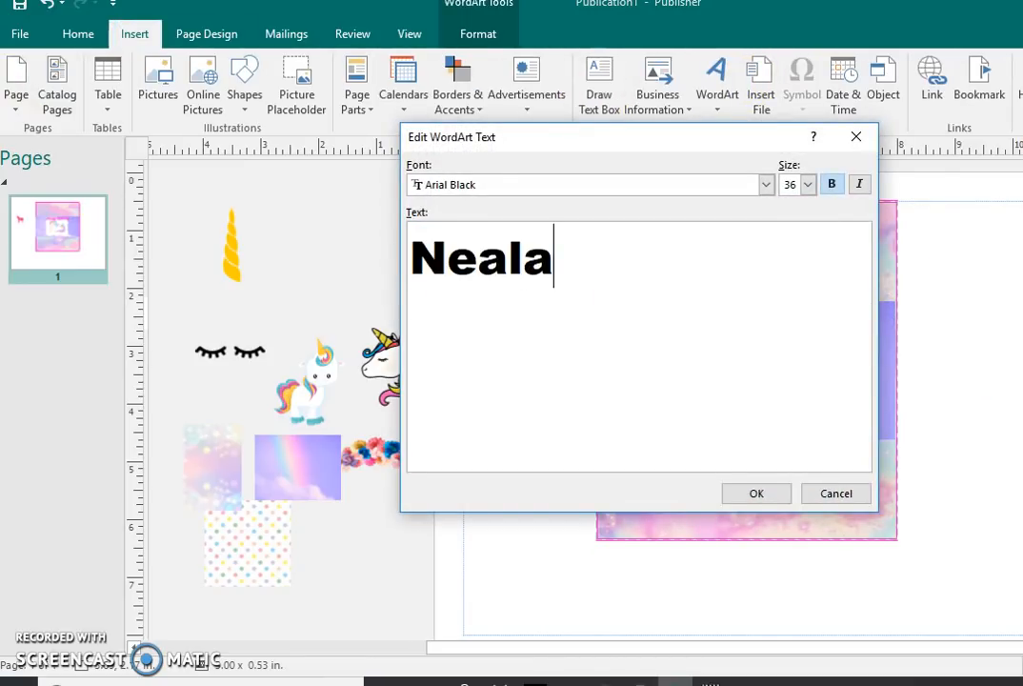
Step: Set the name WordArt's font to Wild Ones at size 36 and insert it on the page
{"action": "left_click", "coordinate": [766, 184]}
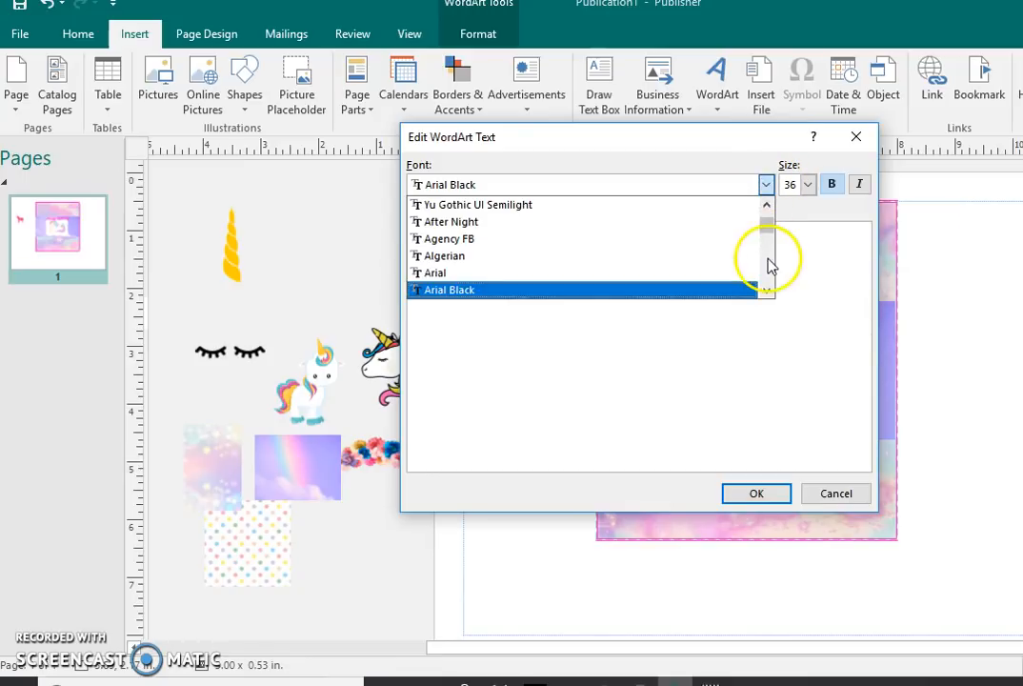
{"action": "left_click_drag", "start_coordinate": [768, 233], "coordinate": [771, 274]}
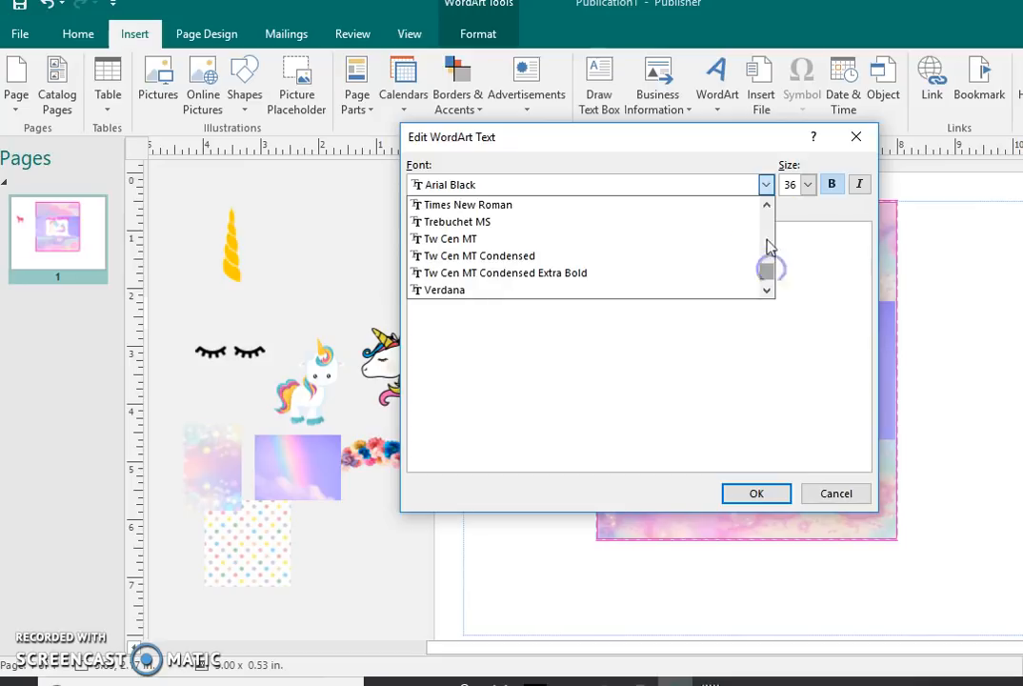
{"action": "left_click", "coordinate": [767, 205]}
{"action": "left_click", "coordinate": [768, 206]}
{"action": "left_click", "coordinate": [768, 205]}
{"action": "left_click", "coordinate": [768, 206]}
{"action": "left_click", "coordinate": [768, 206]}
{"action": "left_click", "coordinate": [769, 288]}
{"action": "left_click", "coordinate": [768, 287]}
{"action": "left_click", "coordinate": [769, 287]}
{"action": "left_click", "coordinate": [738, 274]}
{"action": "type", "text": "Neala"}
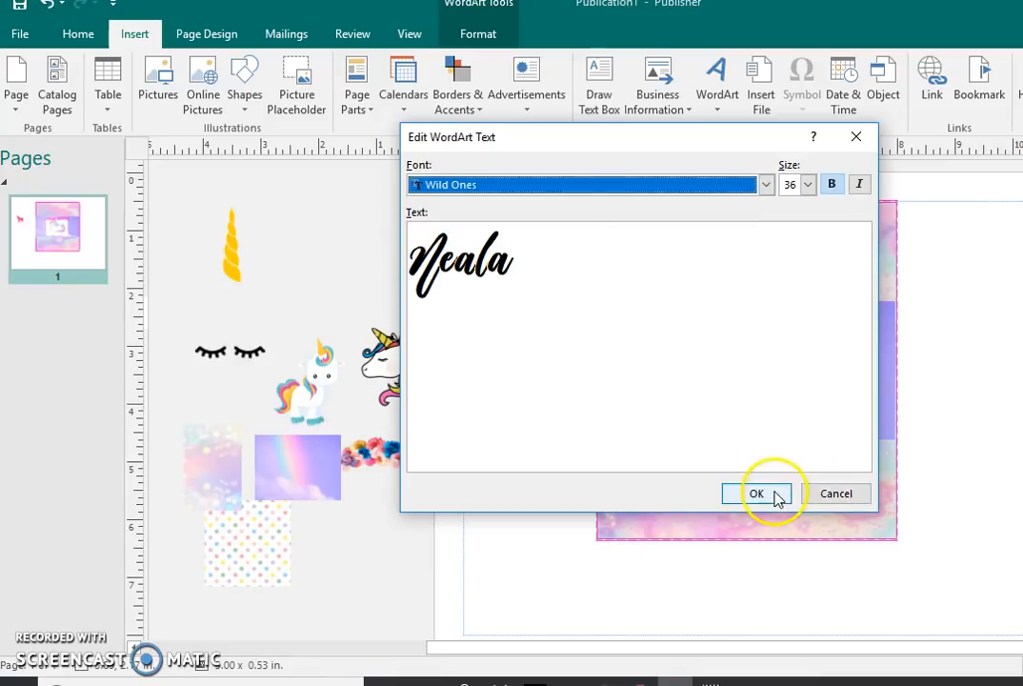
{"action": "left_click", "coordinate": [773, 492]}
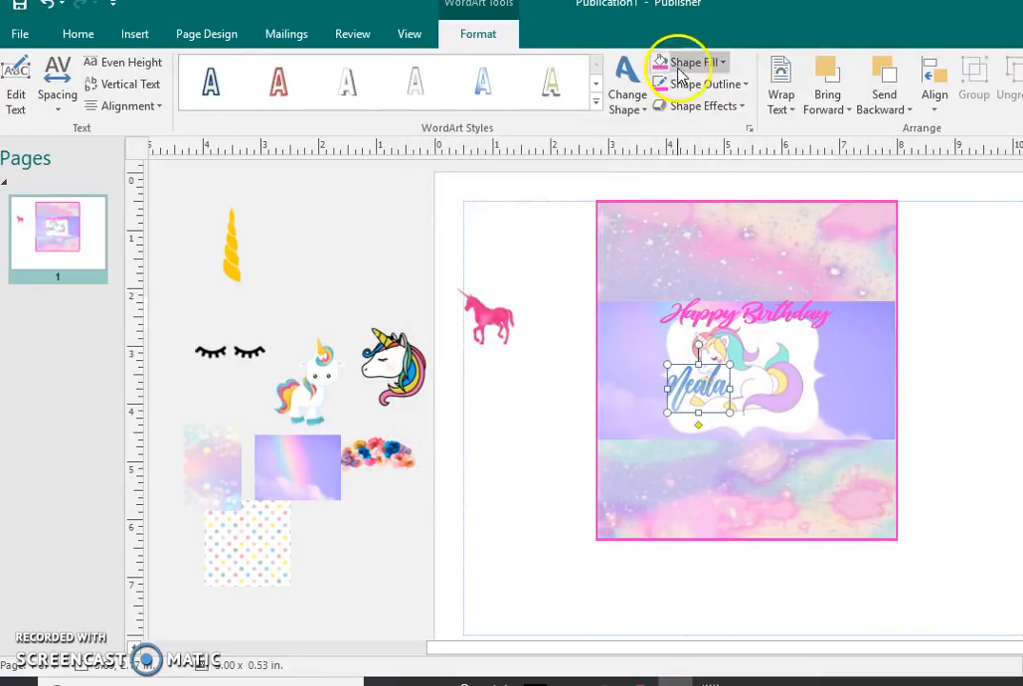
Step: Fill the name WordArt with the recent pink and shift it and the Happy Birthday WordArt to opposite sides of the unicorn
{"action": "left_click", "coordinate": [662, 65]}
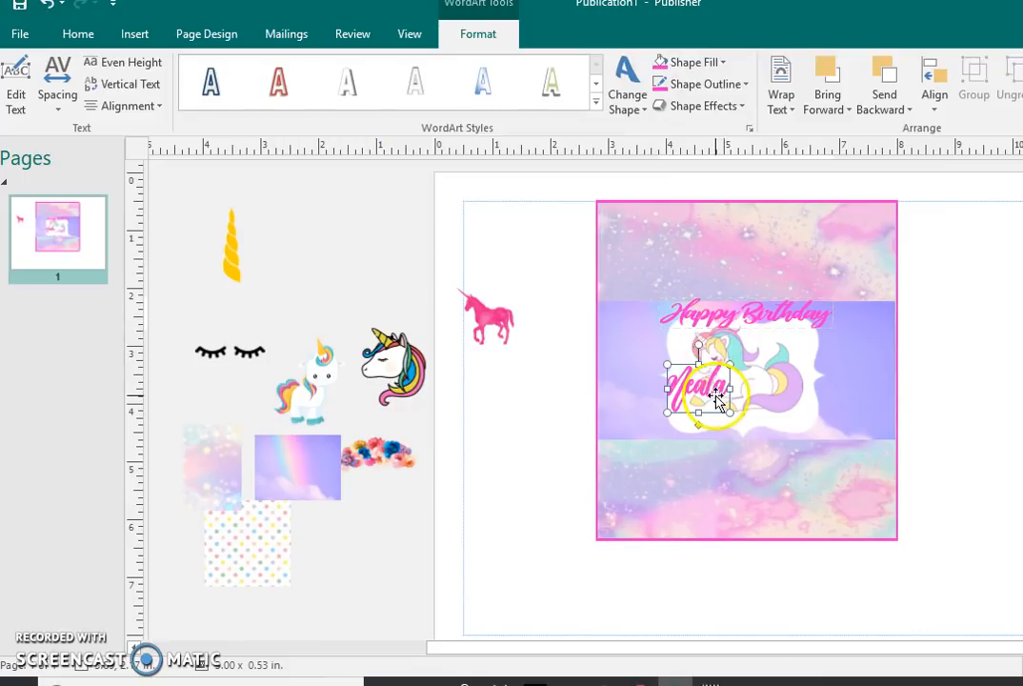
{"action": "left_click_drag", "start_coordinate": [725, 388], "coordinate": [855, 416]}
{"action": "left_click", "coordinate": [781, 315]}
{"action": "left_click_drag", "start_coordinate": [779, 311], "coordinate": [717, 318]}
Step: Shrink the unicorn picture to about 1.44 x 1.14 in and centre it inside the white frame
{"action": "left_click", "coordinate": [765, 382]}
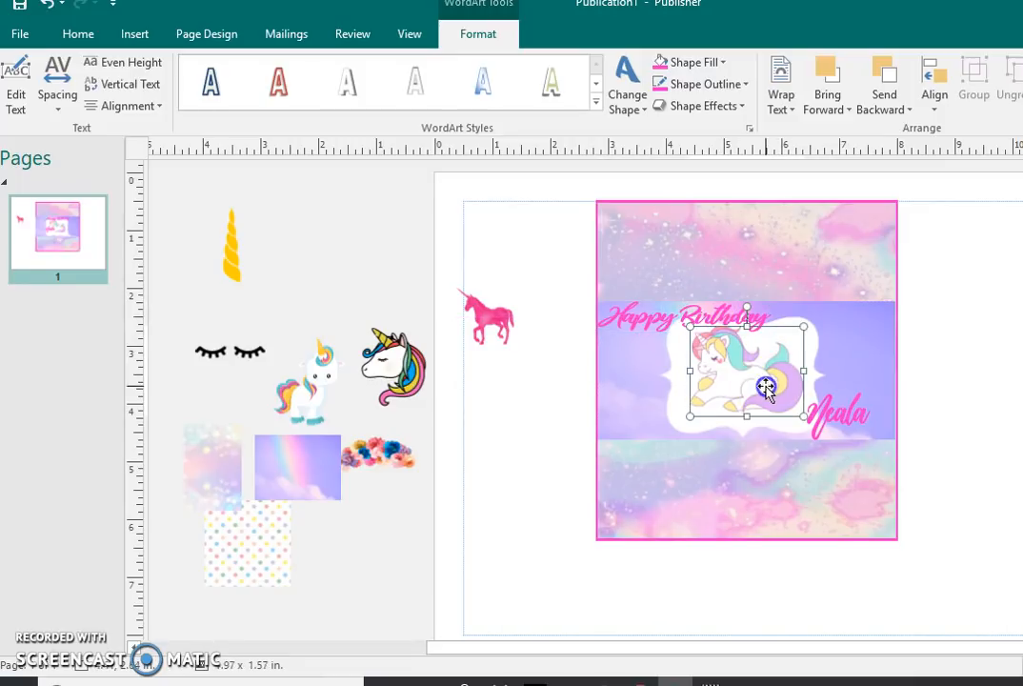
{"action": "left_click_drag", "start_coordinate": [788, 334], "coordinate": [767, 357]}
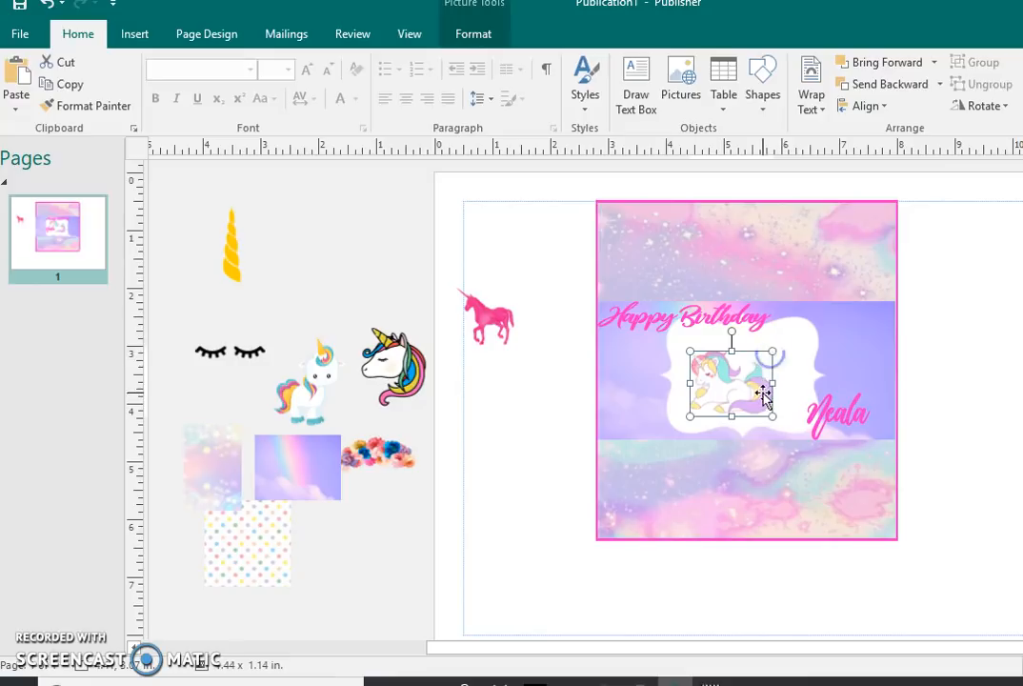
{"action": "left_click_drag", "start_coordinate": [759, 399], "coordinate": [777, 384]}
Step: Centre the name WordArt beneath the unicorn and the Happy Birthday WordArt above it, over the frame's upper edge
{"action": "left_click_drag", "start_coordinate": [832, 411], "coordinate": [748, 417]}
{"action": "left_click_drag", "start_coordinate": [712, 319], "coordinate": [768, 330]}
{"action": "key", "text": "Right"}
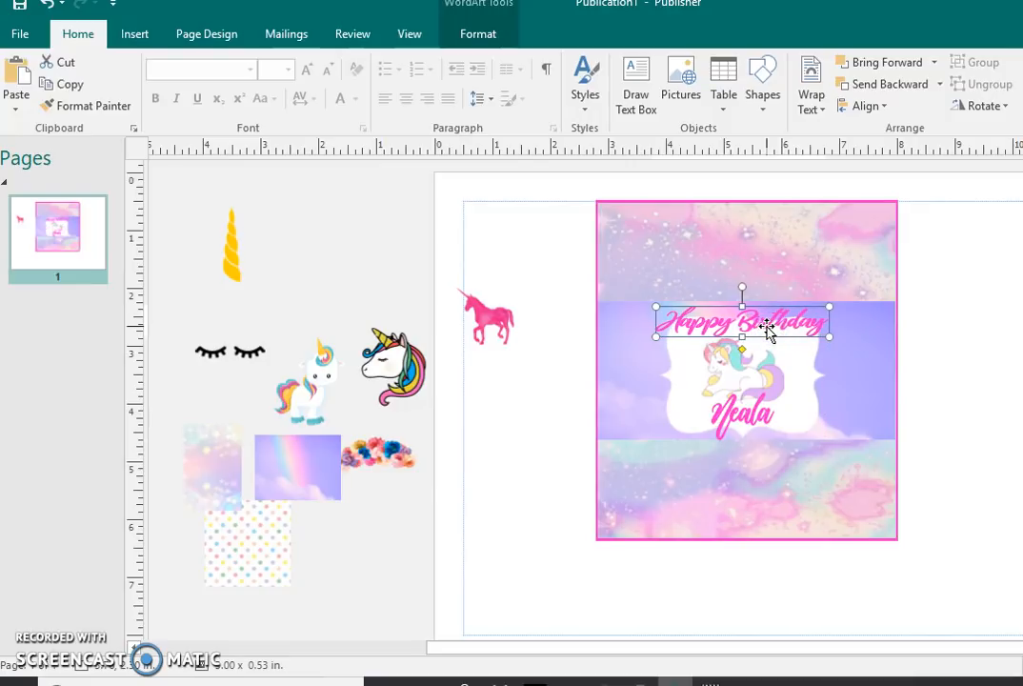
{"action": "left_click", "coordinate": [959, 388]}
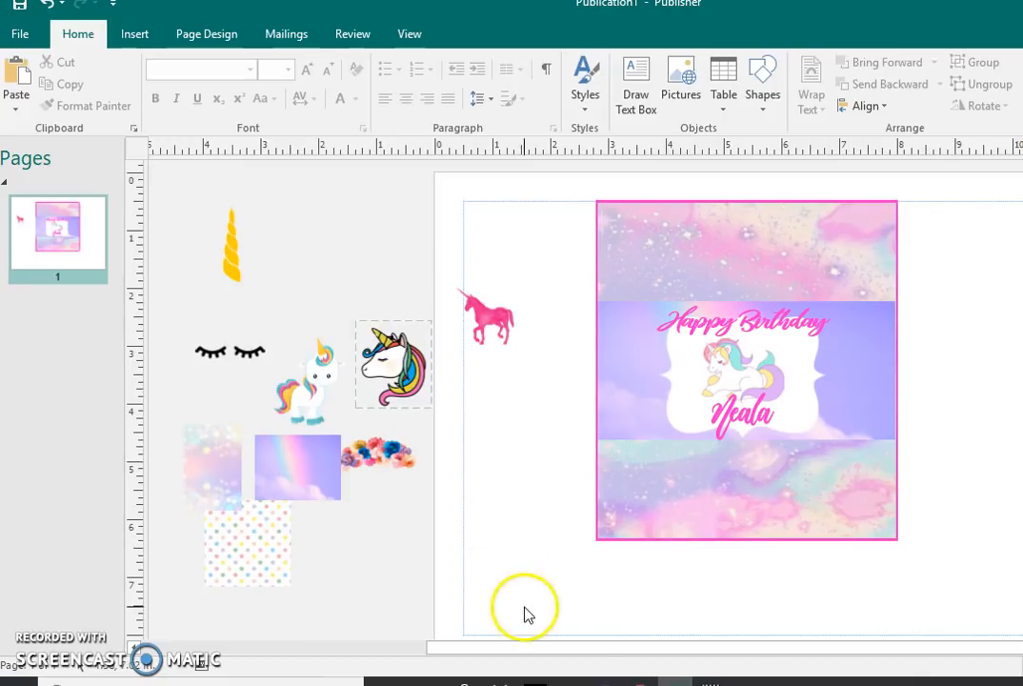
Step: Switch to Chrome and look through the "pastel confetti png" image results for a decoration
{"action": "mouse_move", "coordinate": [639, 678]}
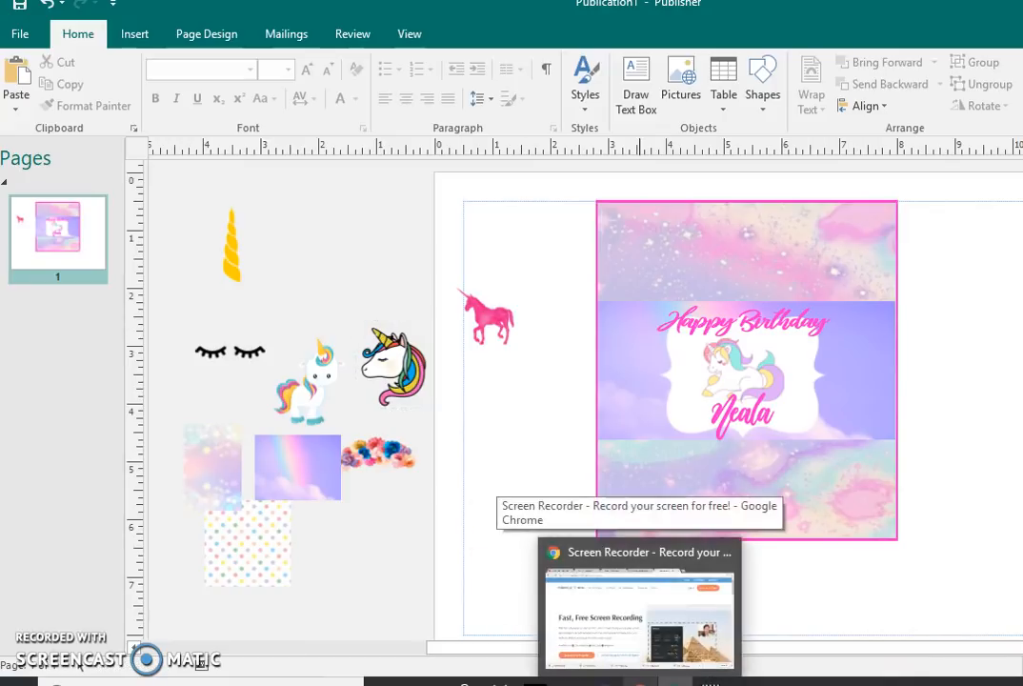
{"action": "left_click", "coordinate": [611, 658]}
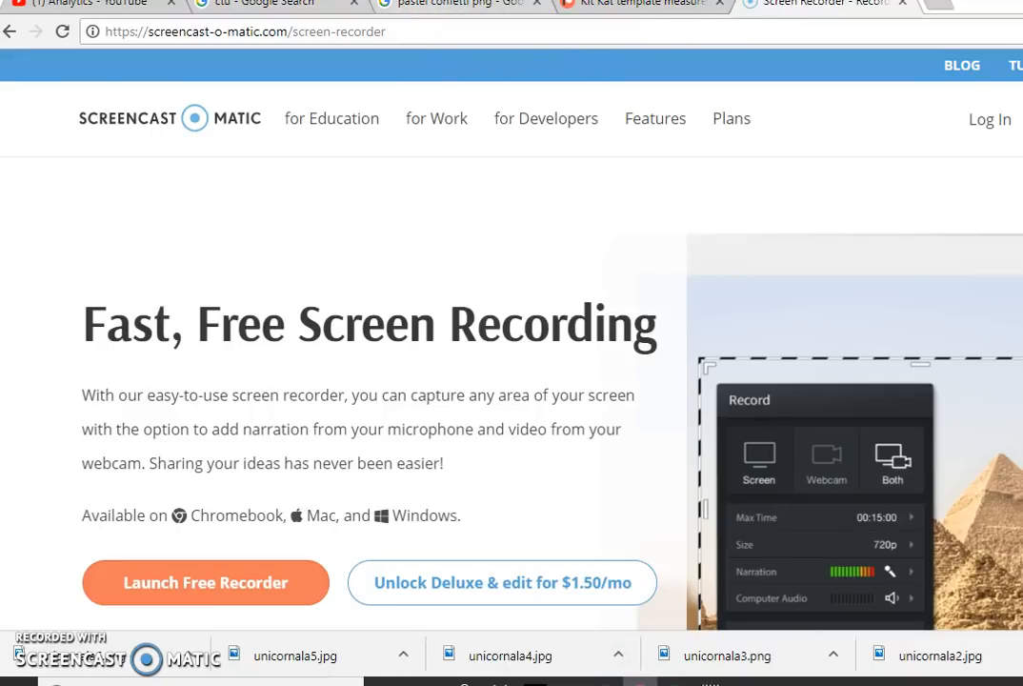
{"action": "left_click", "coordinate": [422, 19]}
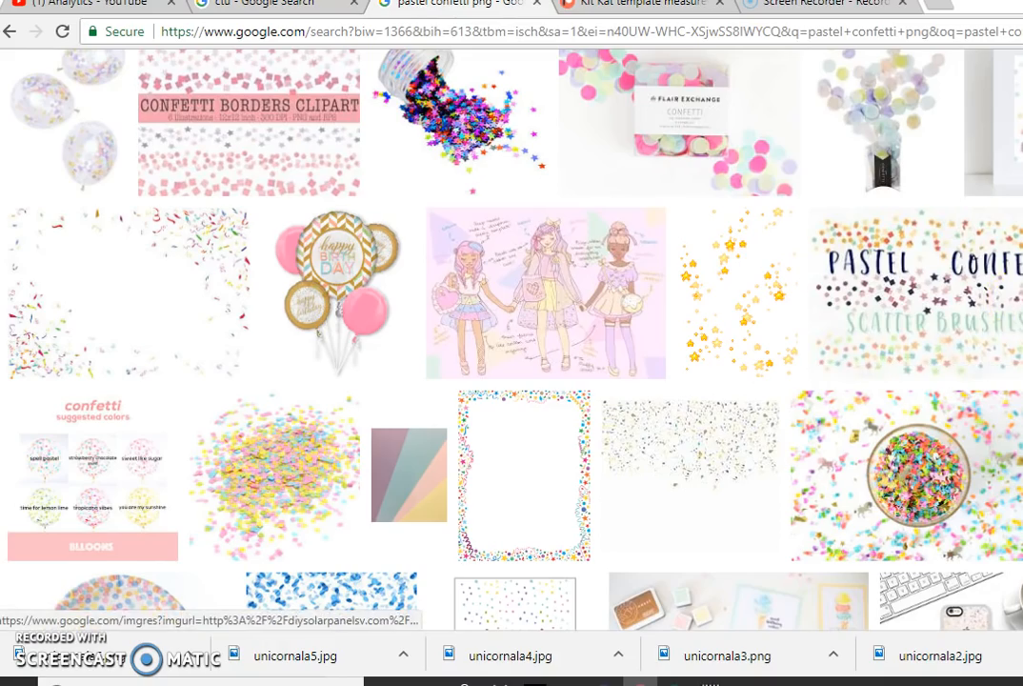
{"action": "scroll", "coordinate": [511, 338], "scroll_direction": "down", "scroll_amount": 15}
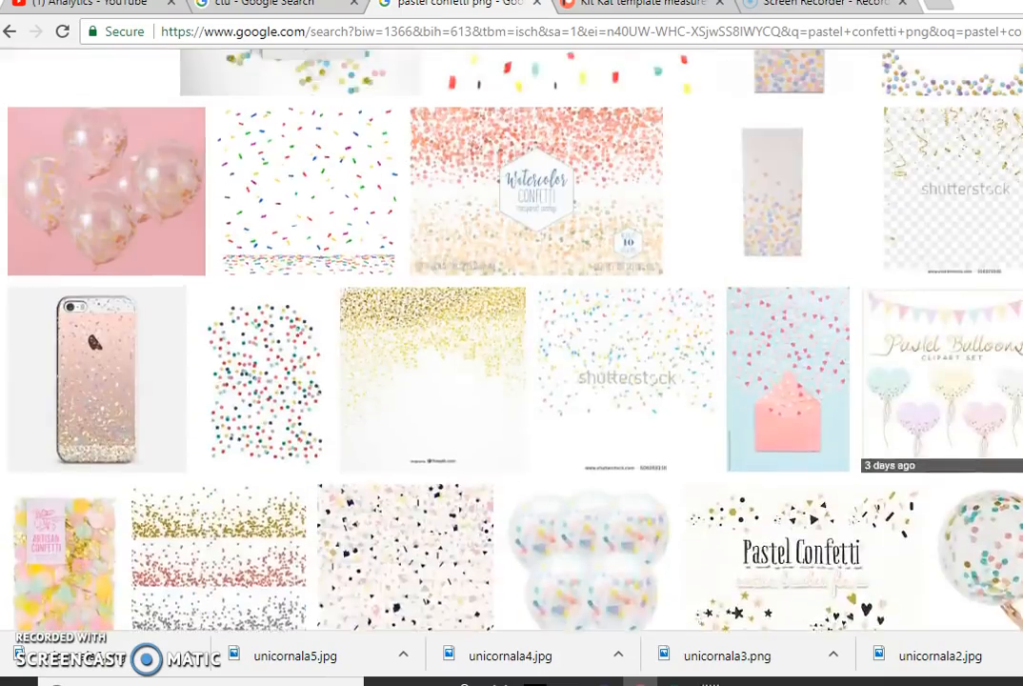
{"action": "scroll", "coordinate": [511, 338], "scroll_direction": "up", "scroll_amount": 14}
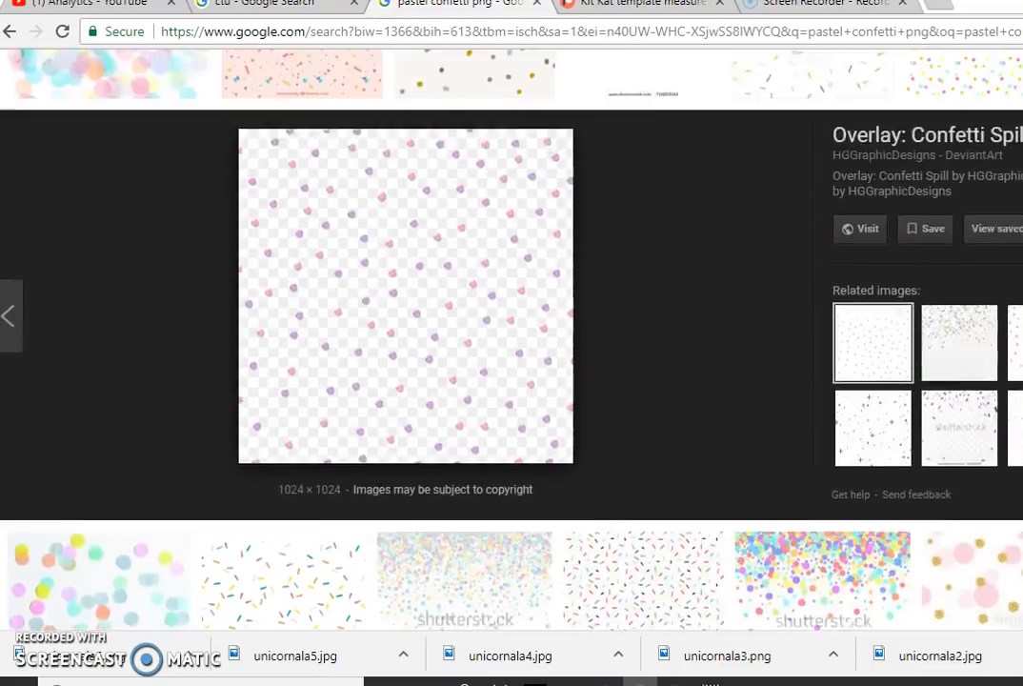
{"action": "scroll", "coordinate": [511, 338], "scroll_direction": "up", "scroll_amount": 5}
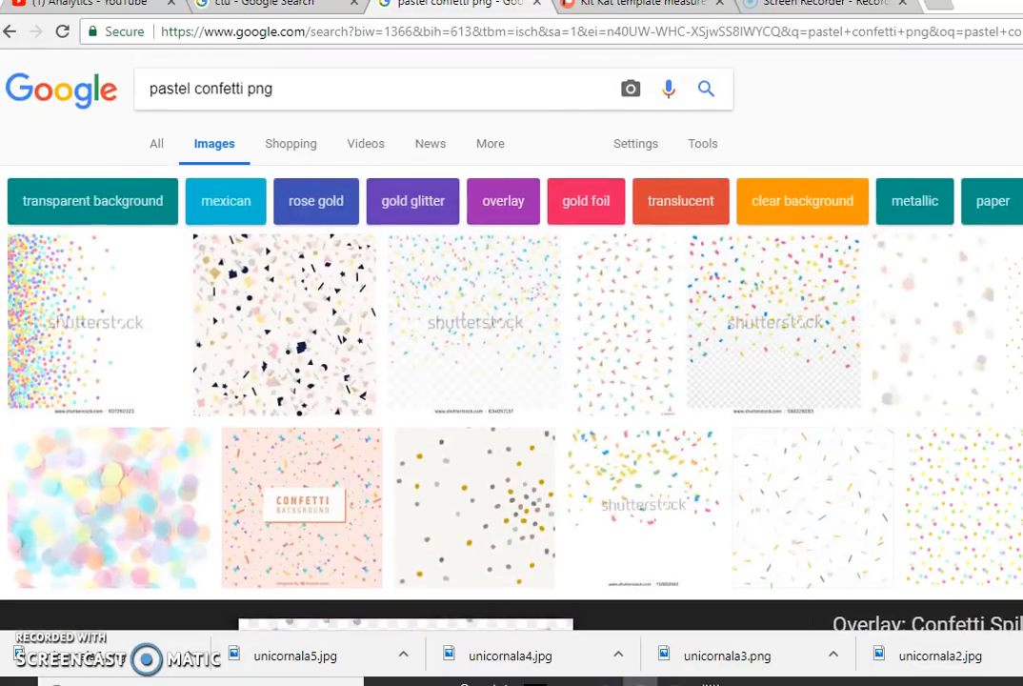
Step: Return to the "unicorn banner png" image results and open the preview of the pastel rainbow with a yellow star
{"action": "left_click", "coordinate": [15, 36]}
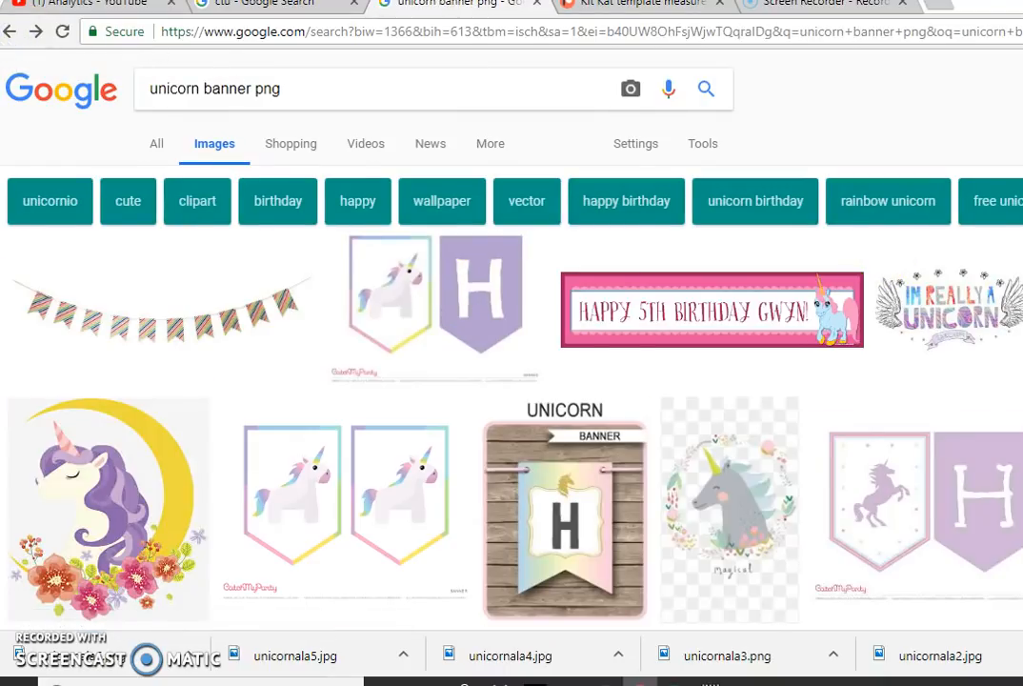
{"action": "scroll", "coordinate": [514, 381], "scroll_direction": "down", "scroll_amount": 8}
{"action": "scroll", "coordinate": [514, 381], "scroll_direction": "up", "scroll_amount": 6}
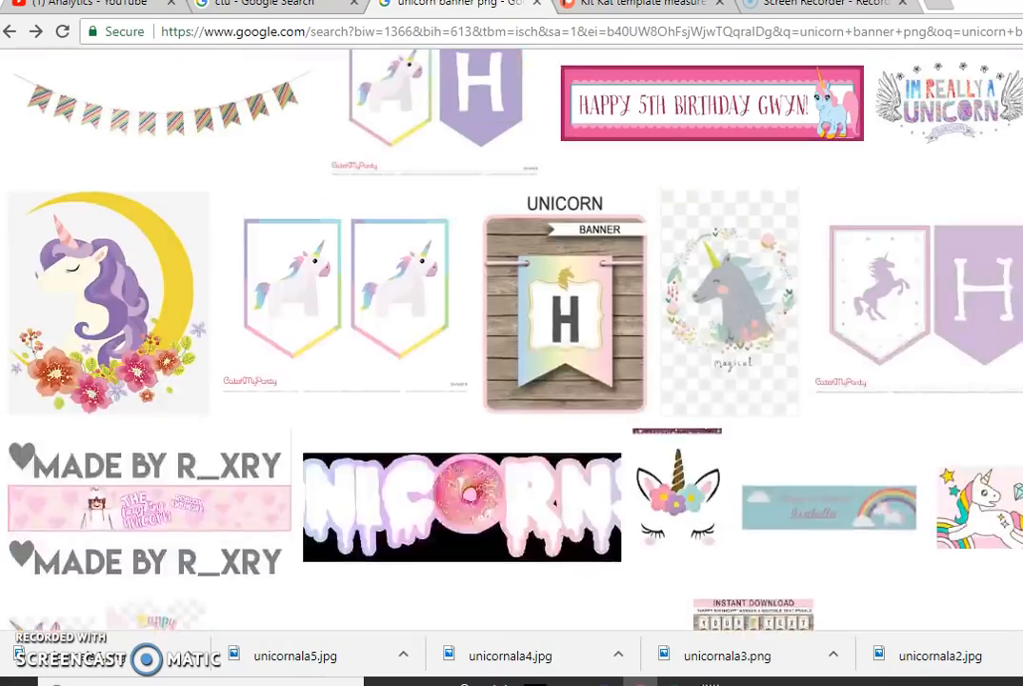
{"action": "scroll", "coordinate": [515, 381], "scroll_direction": "up", "scroll_amount": 2}
{"action": "scroll", "coordinate": [514, 381], "scroll_direction": "down", "scroll_amount": 10}
{"action": "scroll", "coordinate": [514, 381], "scroll_direction": "up", "scroll_amount": 4}
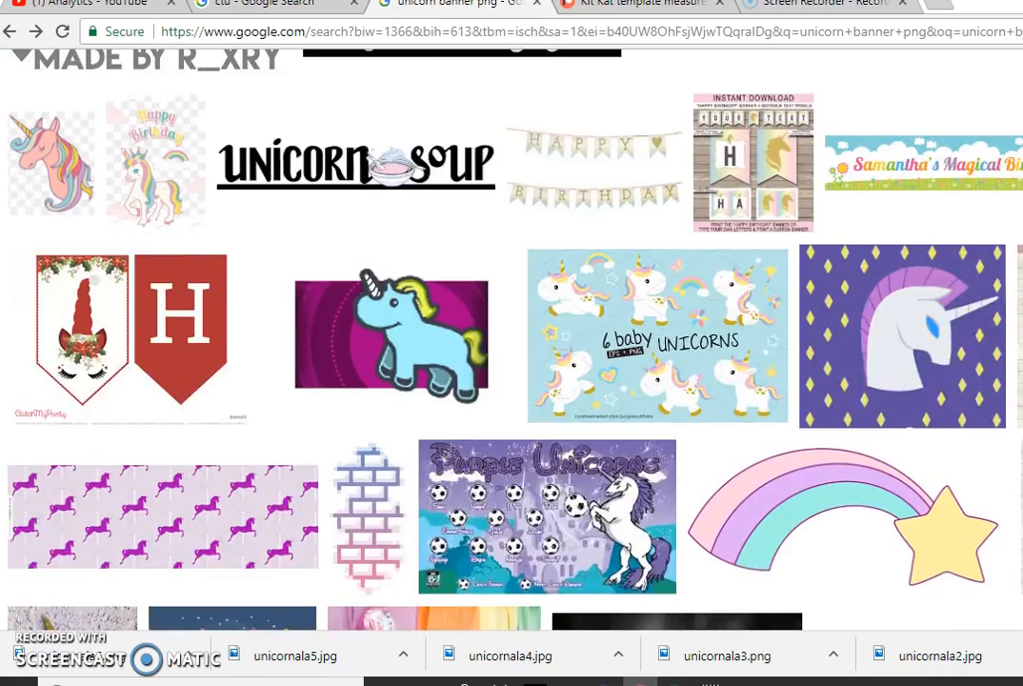
{"action": "left_click", "coordinate": [805, 483]}
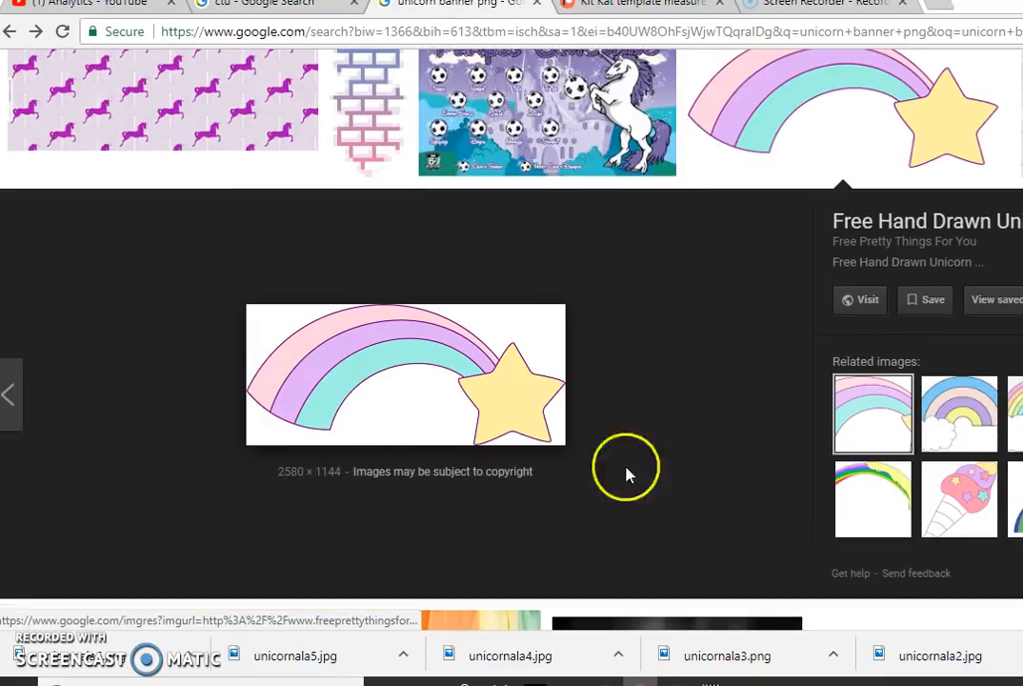
Step: Save the rainbow-and-star image to Downloads as a PNG named unicornalaa
{"action": "right_click", "coordinate": [429, 357]}
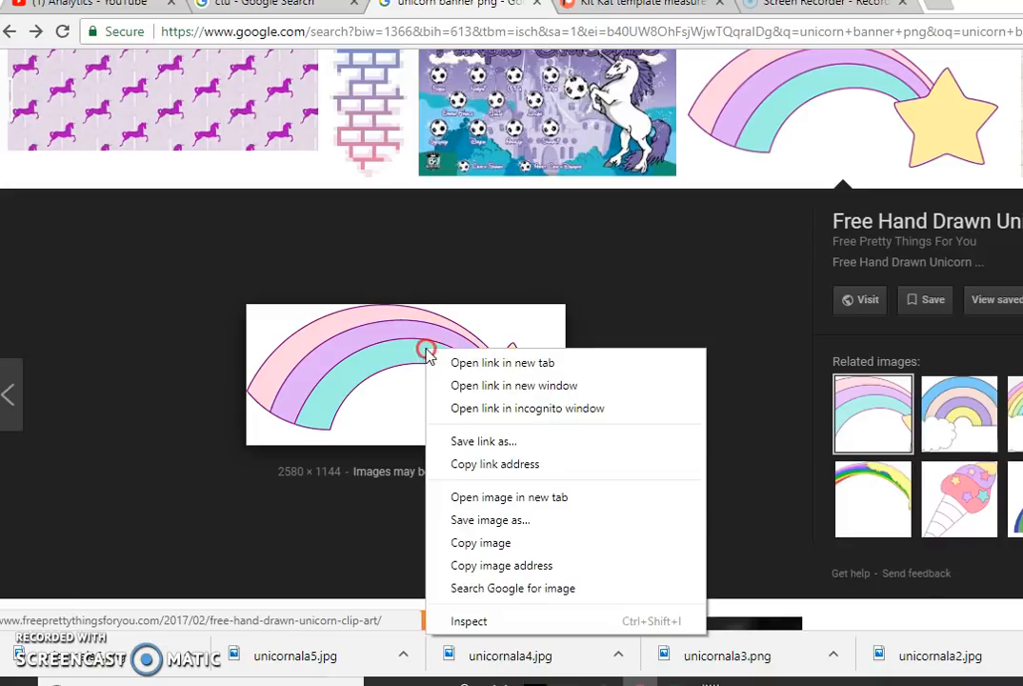
{"action": "left_click", "coordinate": [515, 519]}
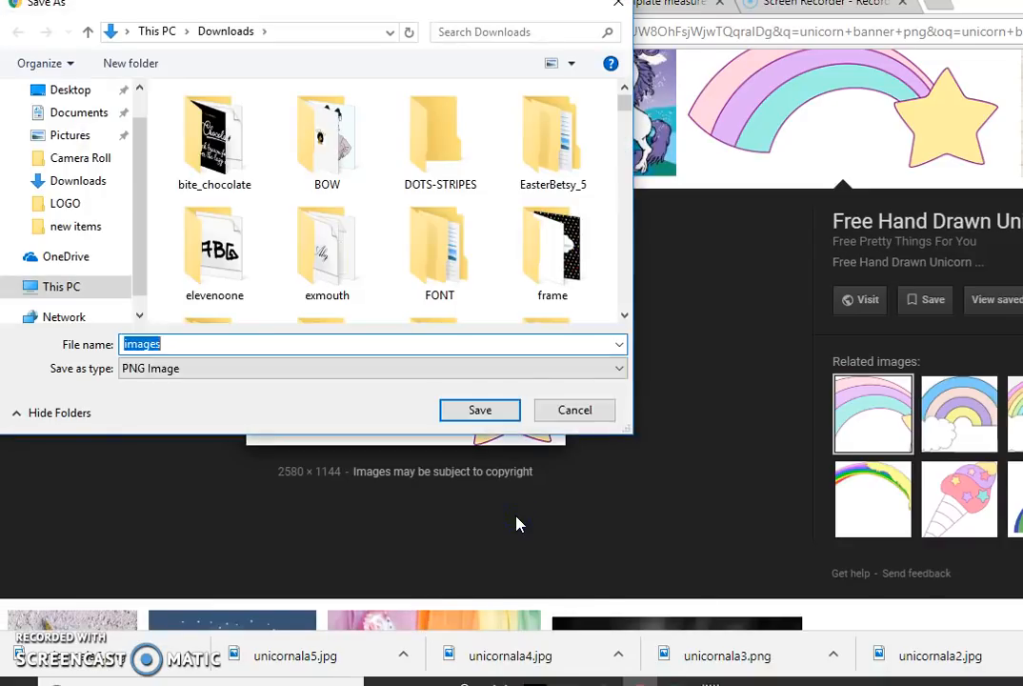
{"action": "type", "text": "unicornala7"}
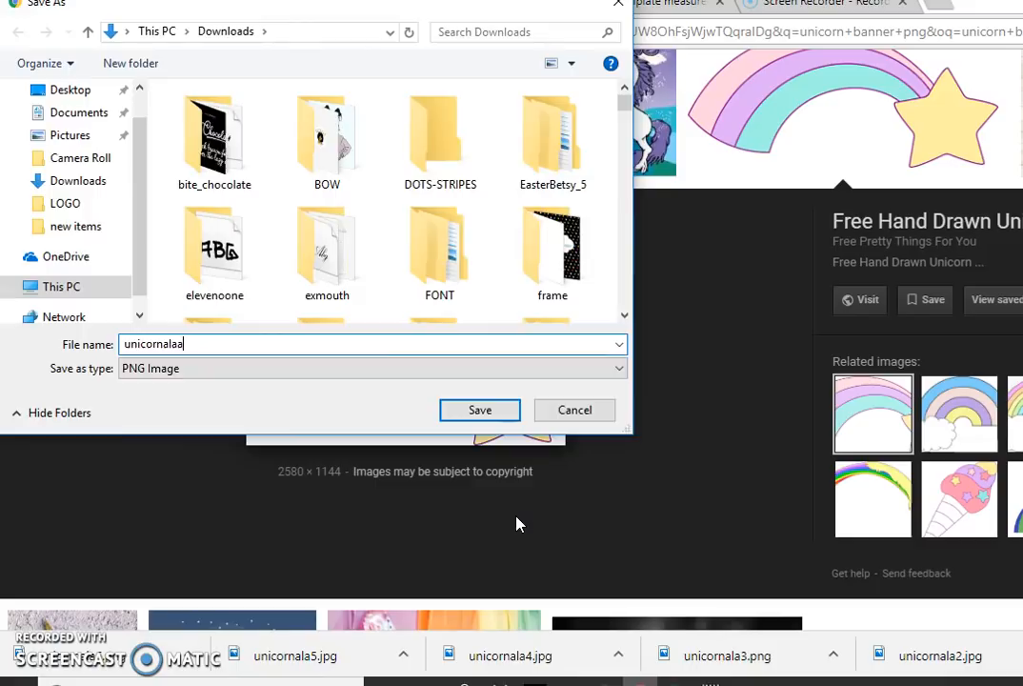
{"action": "key", "text": "Return"}
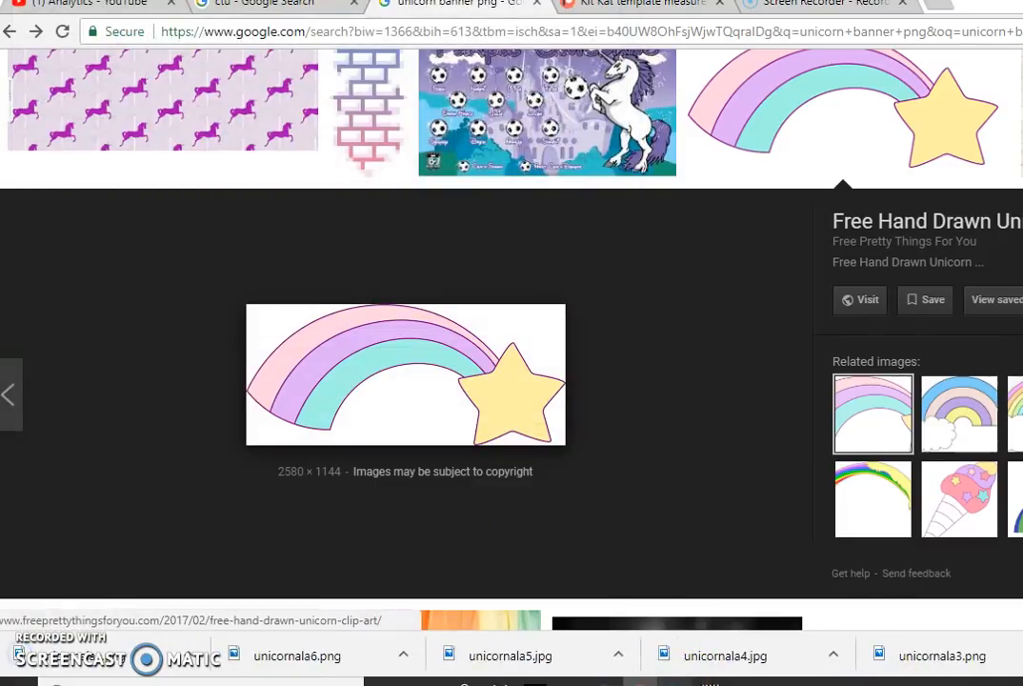
Step: Switch back to Publisher and insert the picture unicornalaa.png from the Downloads folder
{"action": "left_click", "coordinate": [673, 680]}
{"action": "left_click", "coordinate": [133, 34]}
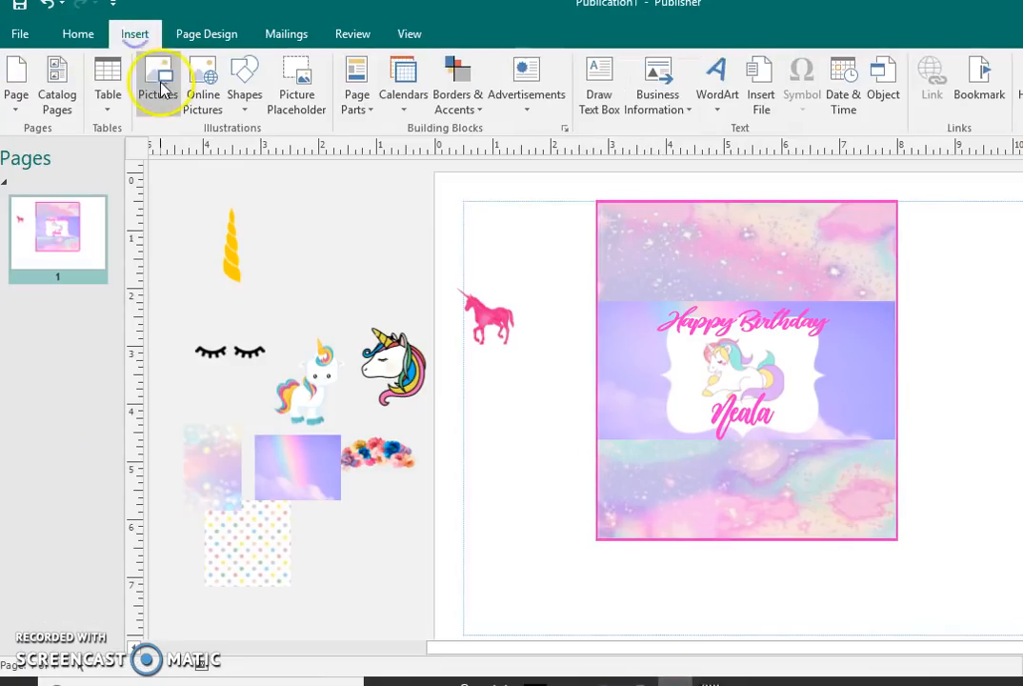
{"action": "left_click", "coordinate": [159, 84]}
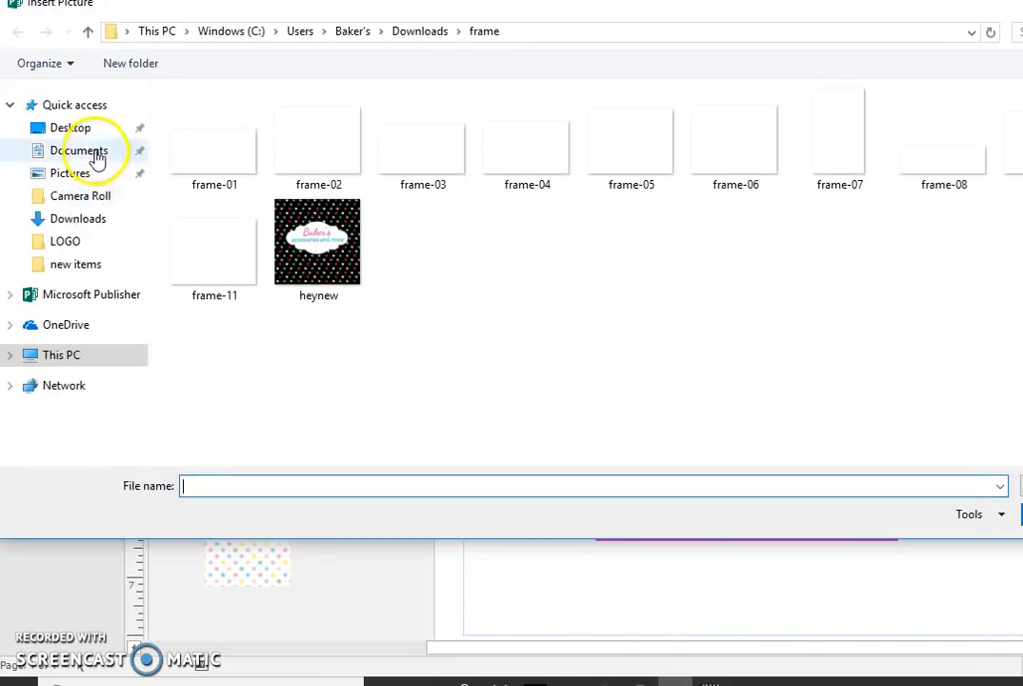
{"action": "left_click", "coordinate": [98, 227]}
{"action": "left_click", "coordinate": [263, 482]}
{"action": "type", "text": "j"}
{"action": "key", "text": "BackSpace"}
{"action": "type", "text": "unicornala"}
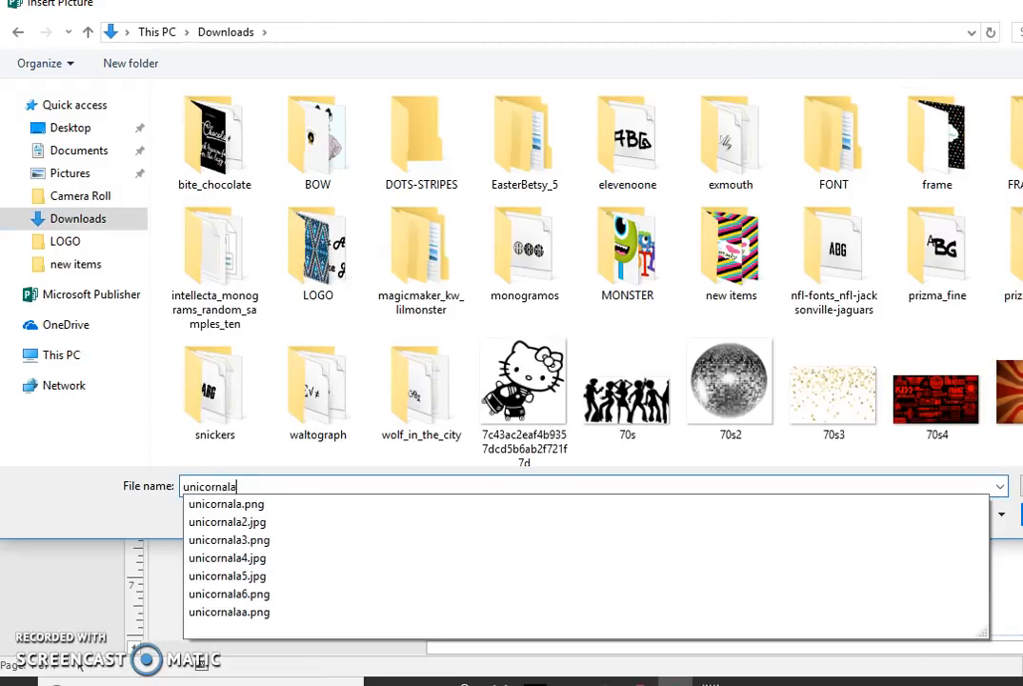
{"action": "type", "text": "a"}
{"action": "key", "text": "Return"}
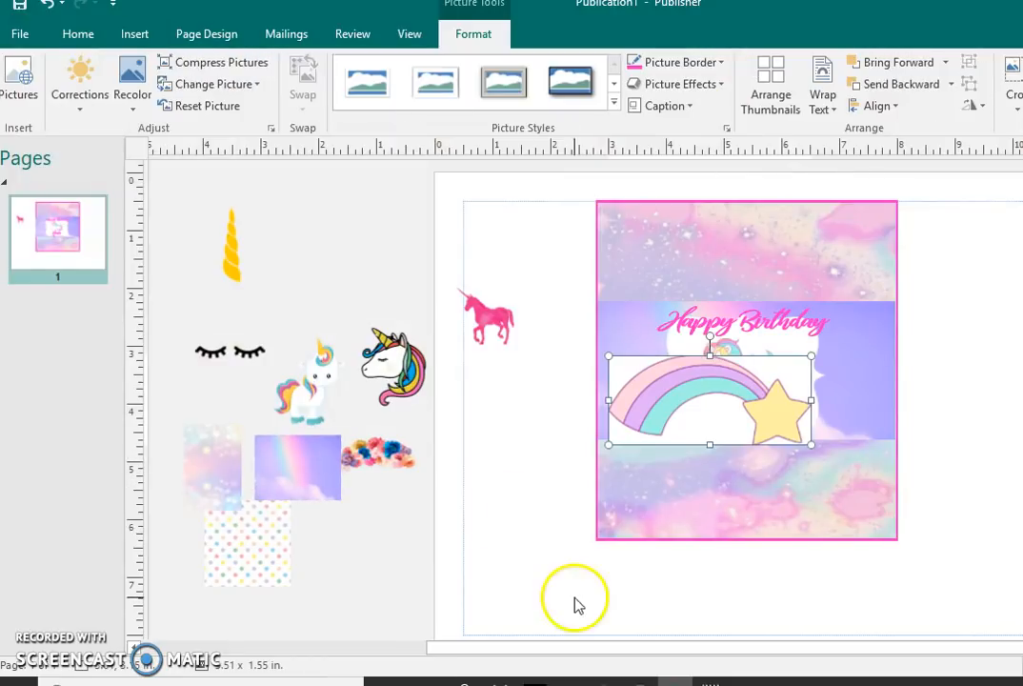
Step: Make the white background of the rainbow-and-star picture transparent
{"action": "left_click", "coordinate": [132, 96]}
{"action": "left_click", "coordinate": [217, 303]}
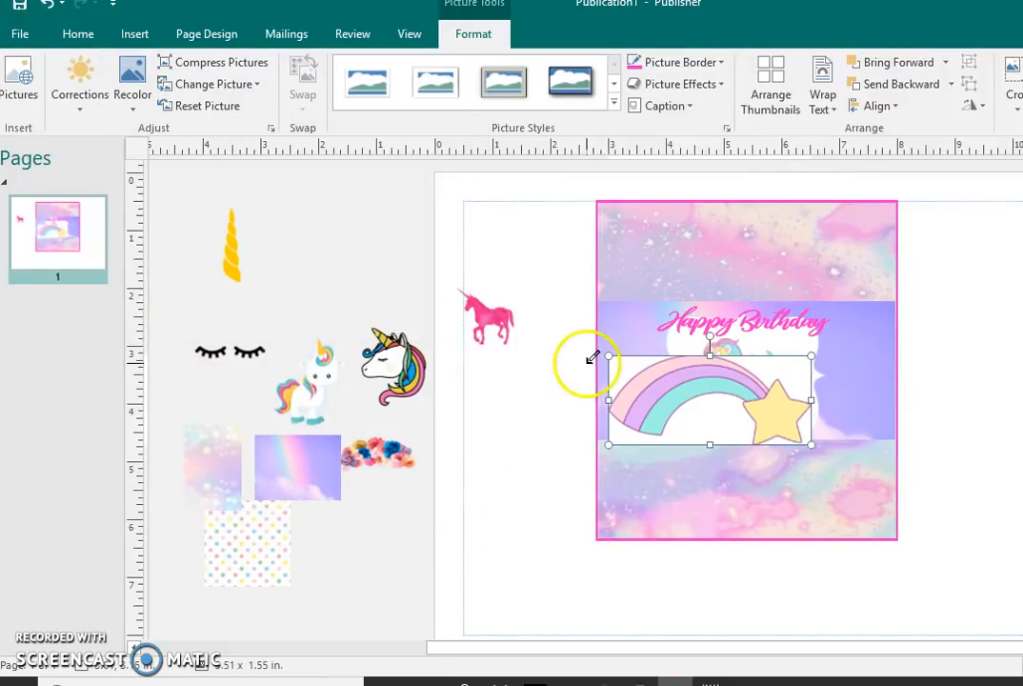
{"action": "left_click", "coordinate": [624, 372]}
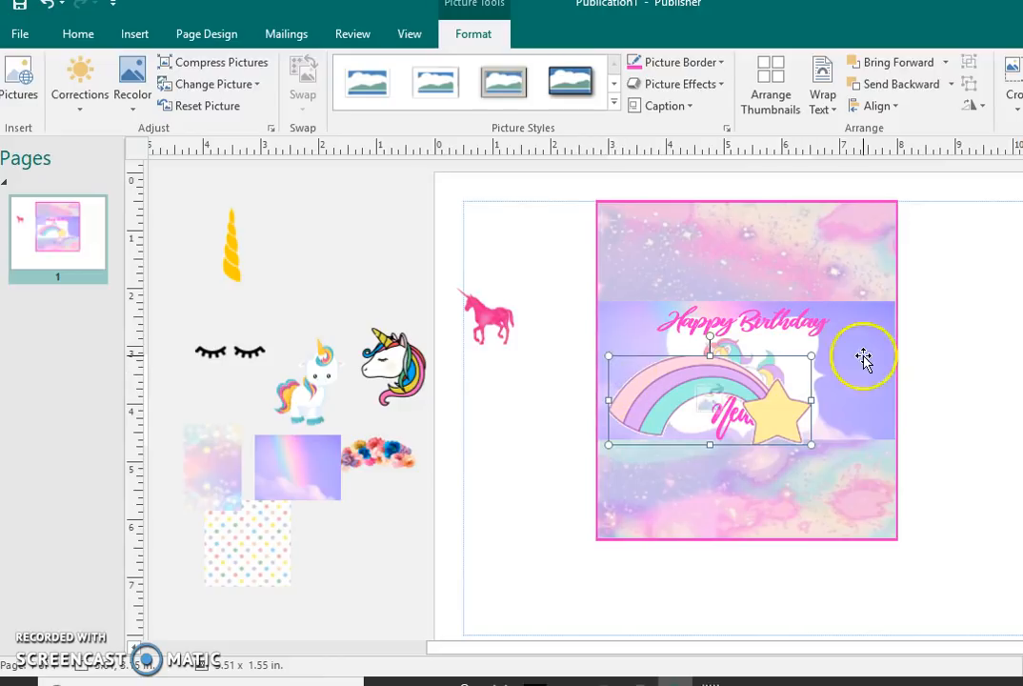
Step: Shrink the rainbow picture to about 1.72 x 0.91 in, place it at the purple band's upper-left corner and tilt it counterclockwise
{"action": "left_click_drag", "start_coordinate": [812, 354], "coordinate": [708, 415]}
{"action": "left_click_drag", "start_coordinate": [660, 374], "coordinate": [614, 320]}
{"action": "left_click", "coordinate": [631, 413]}
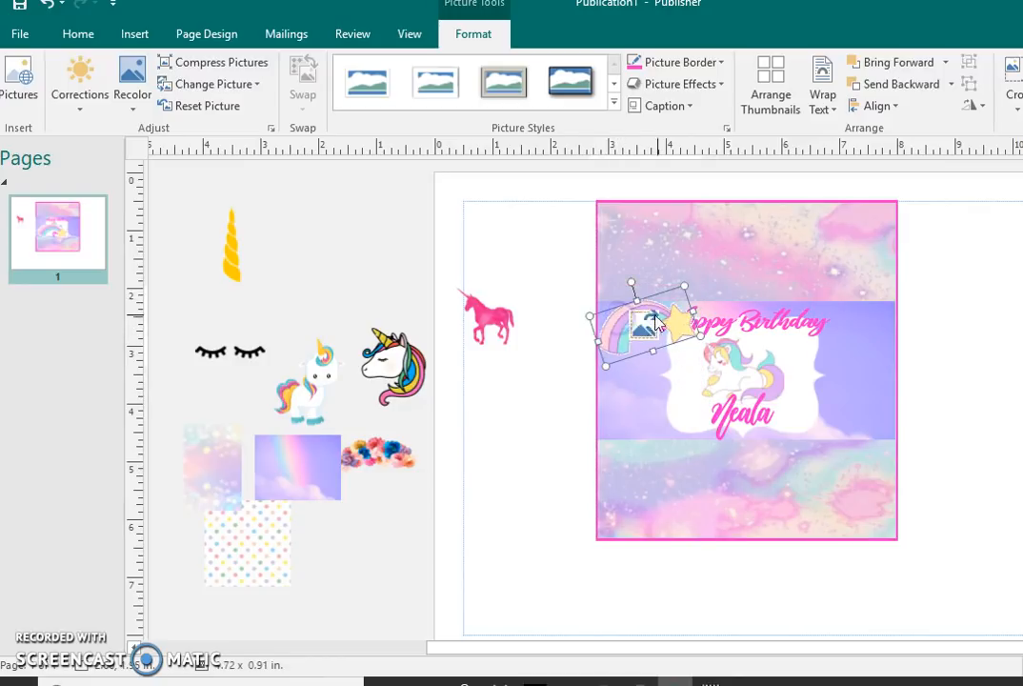
Step: Send the tilted rainbow-and-star picture backward behind the Happy Birthday WordArt and nudge it slightly down
{"action": "left_click", "coordinate": [901, 83]}
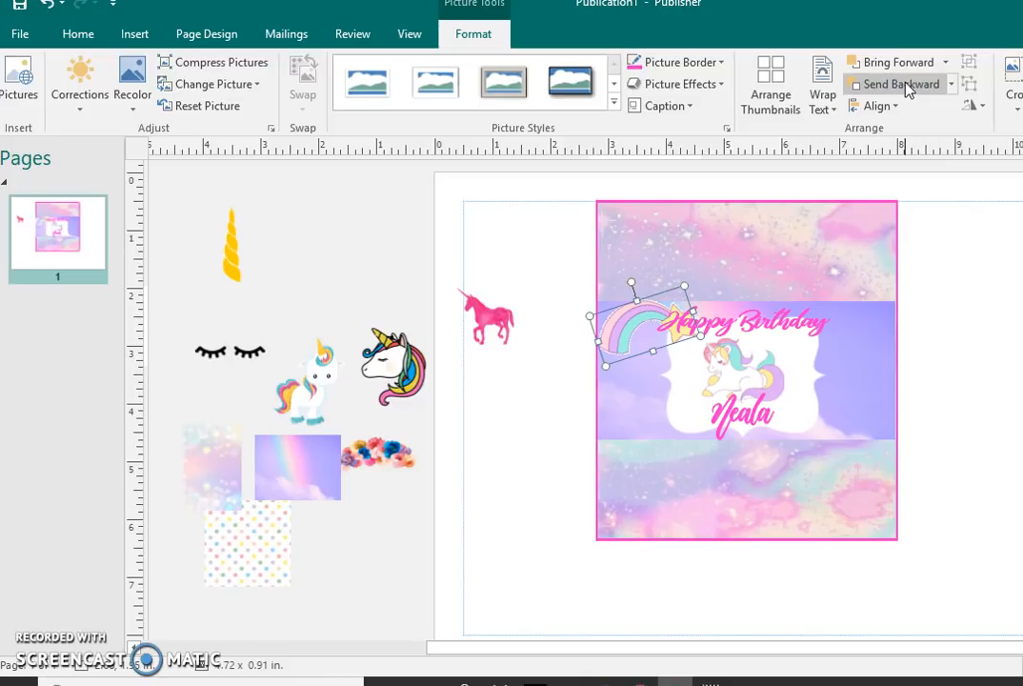
{"action": "left_click", "coordinate": [543, 476]}
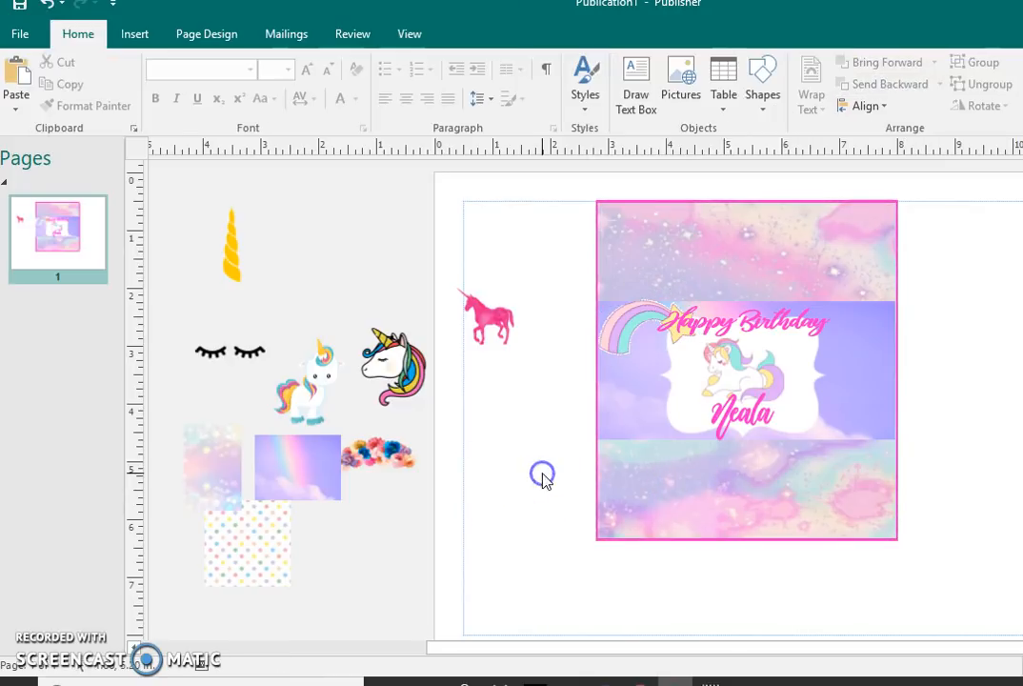
{"action": "left_click", "coordinate": [623, 327]}
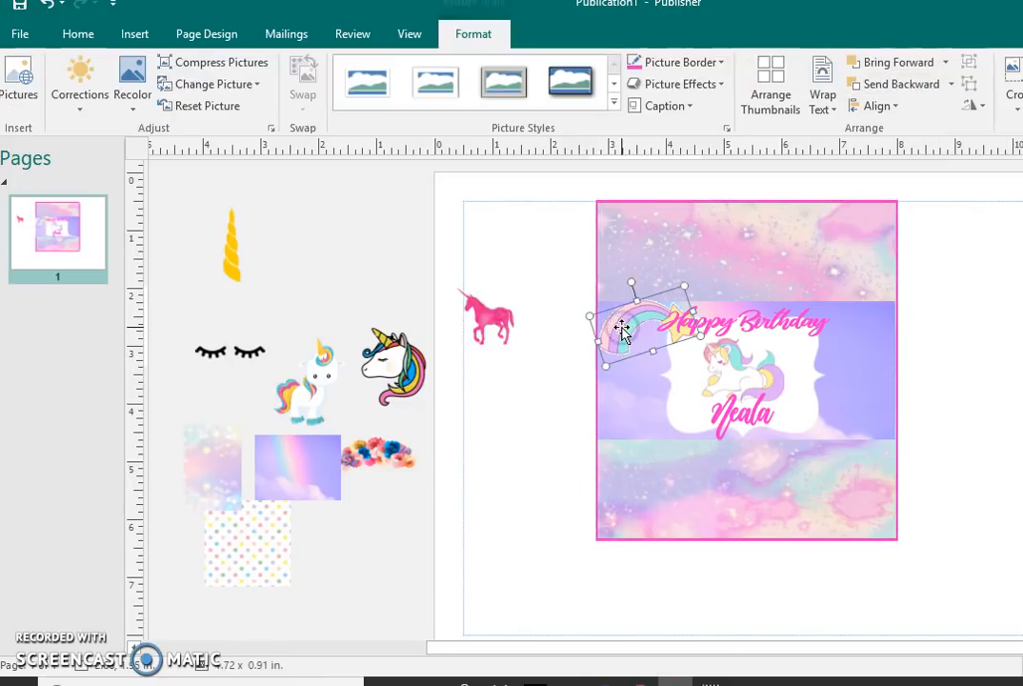
{"action": "left_click", "coordinate": [550, 402]}
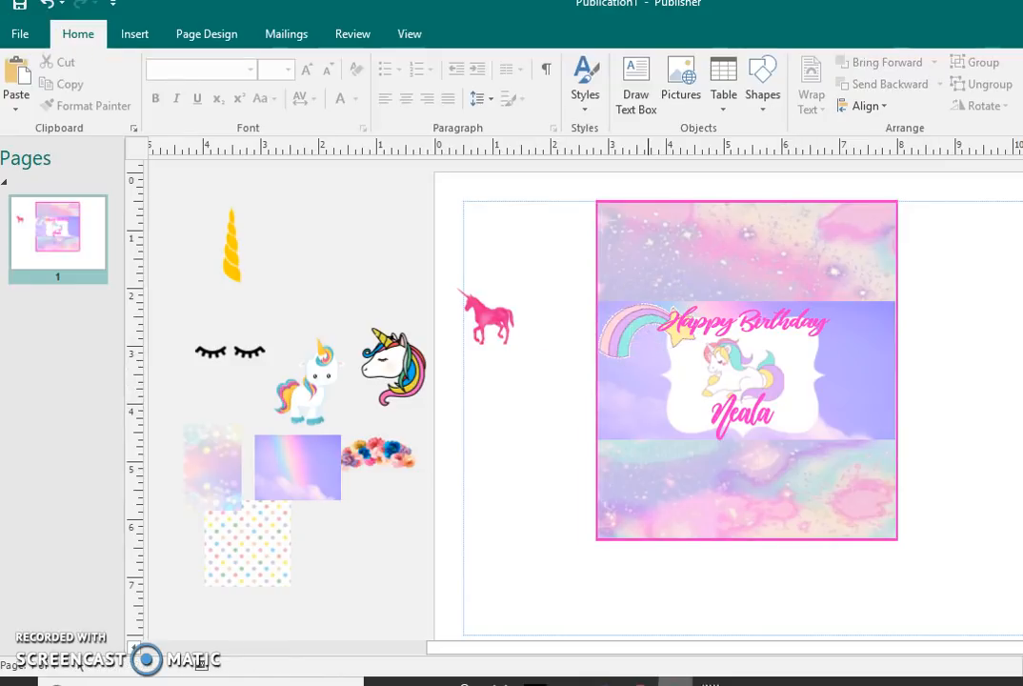
Step: Switch to the browser, return to the earlier pastel background image search and look through its results
{"action": "key", "text": "alt+Tab"}
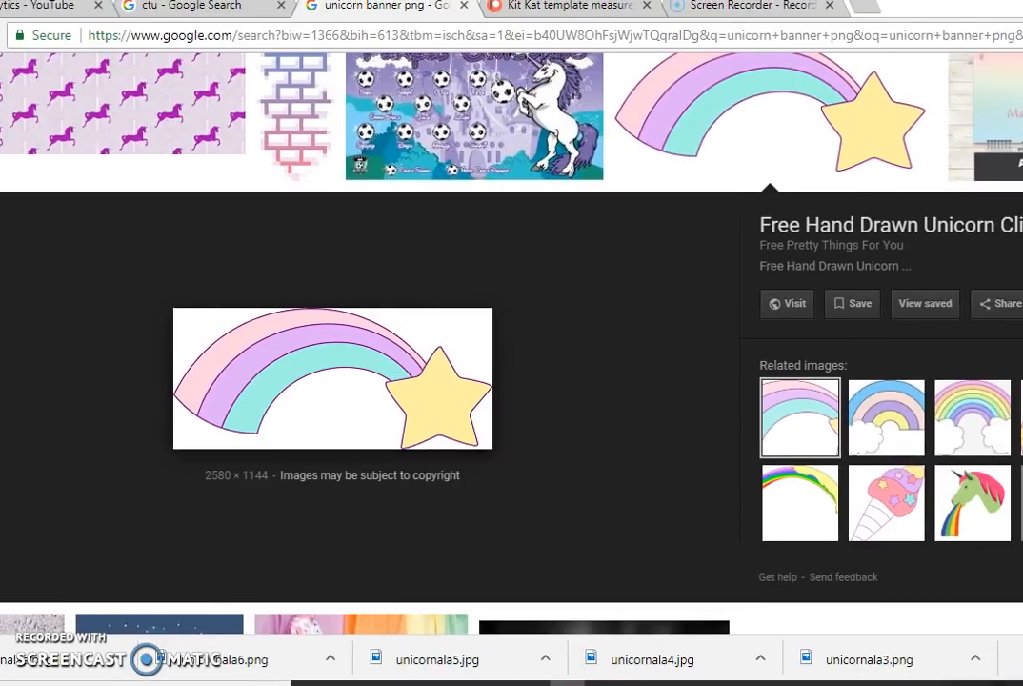
{"action": "scroll", "coordinate": [421, 152], "scroll_direction": "up", "scroll_amount": 5}
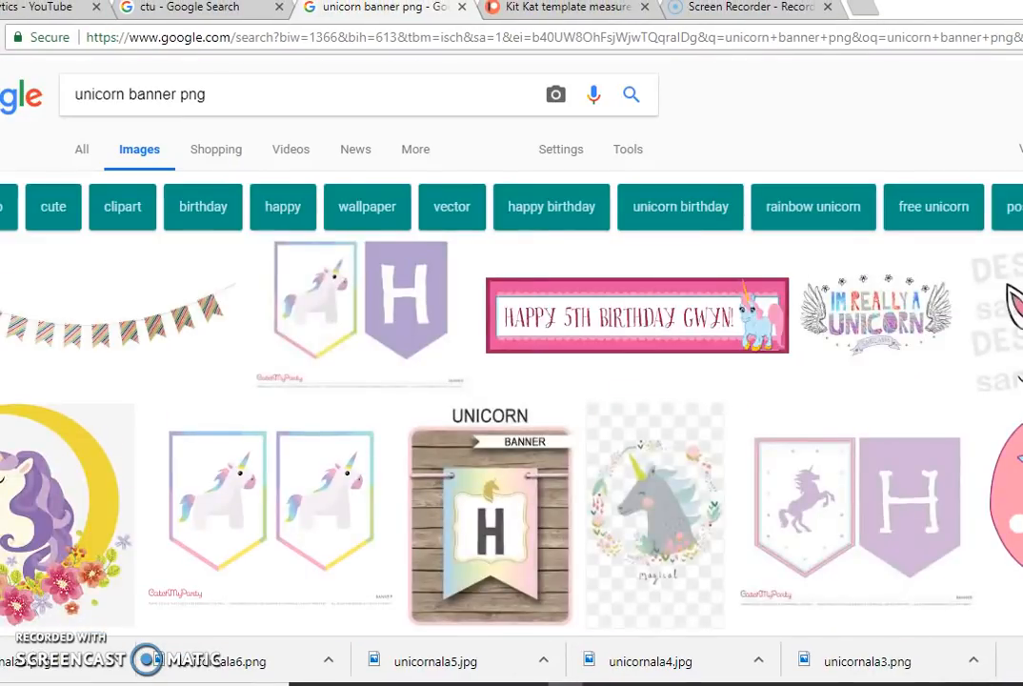
{"action": "key", "text": "alt+Left"}
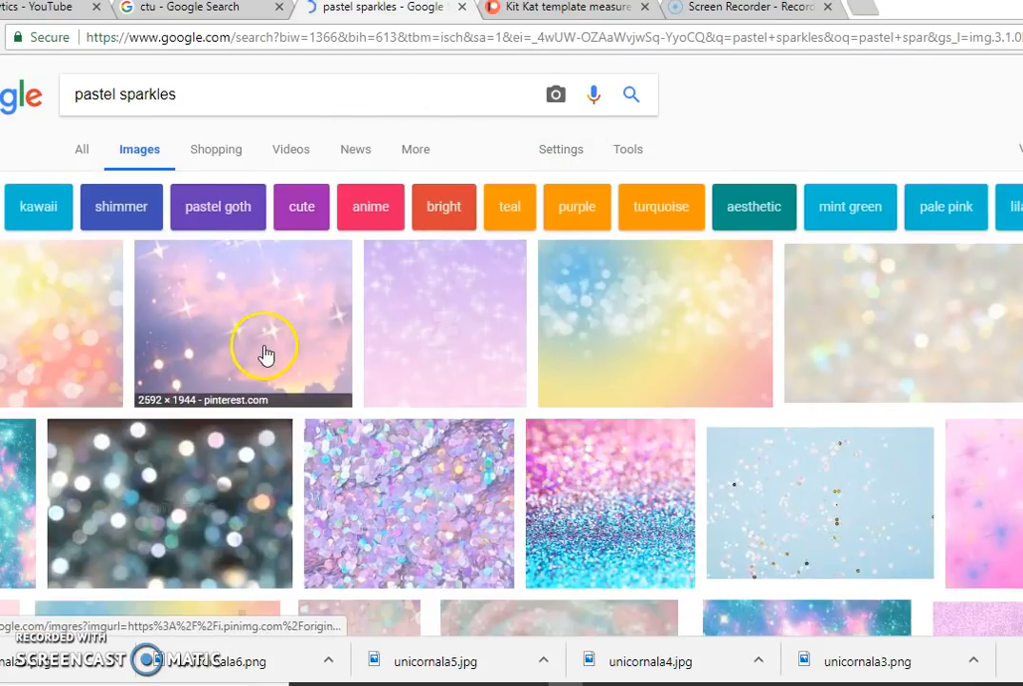
{"action": "left_click", "coordinate": [266, 354]}
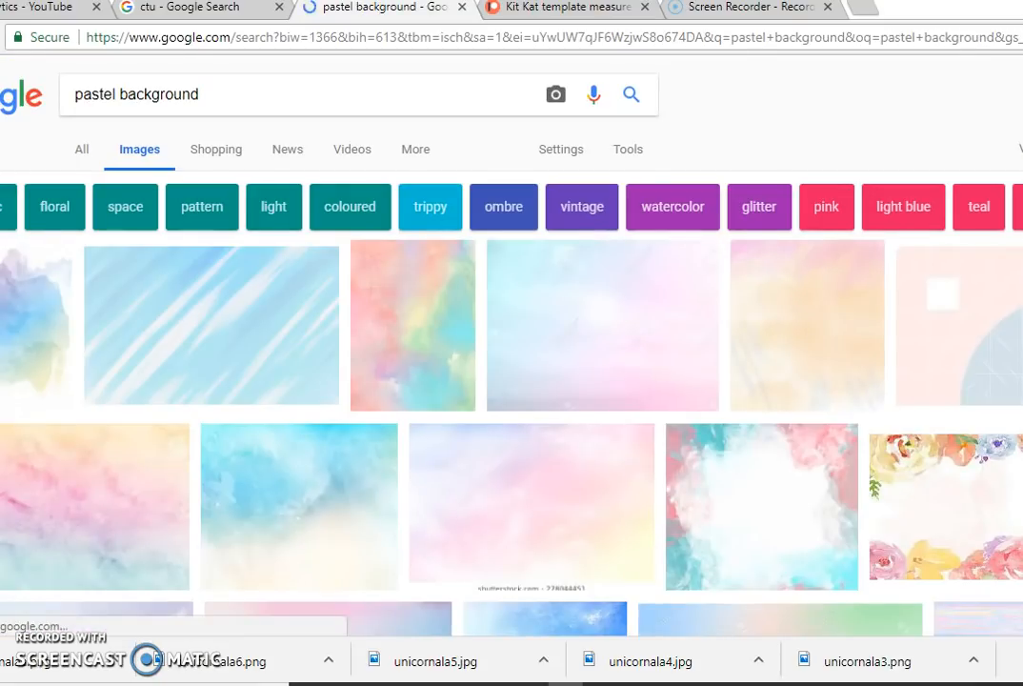
{"action": "scroll", "coordinate": [511, 345], "scroll_direction": "down", "scroll_amount": 13}
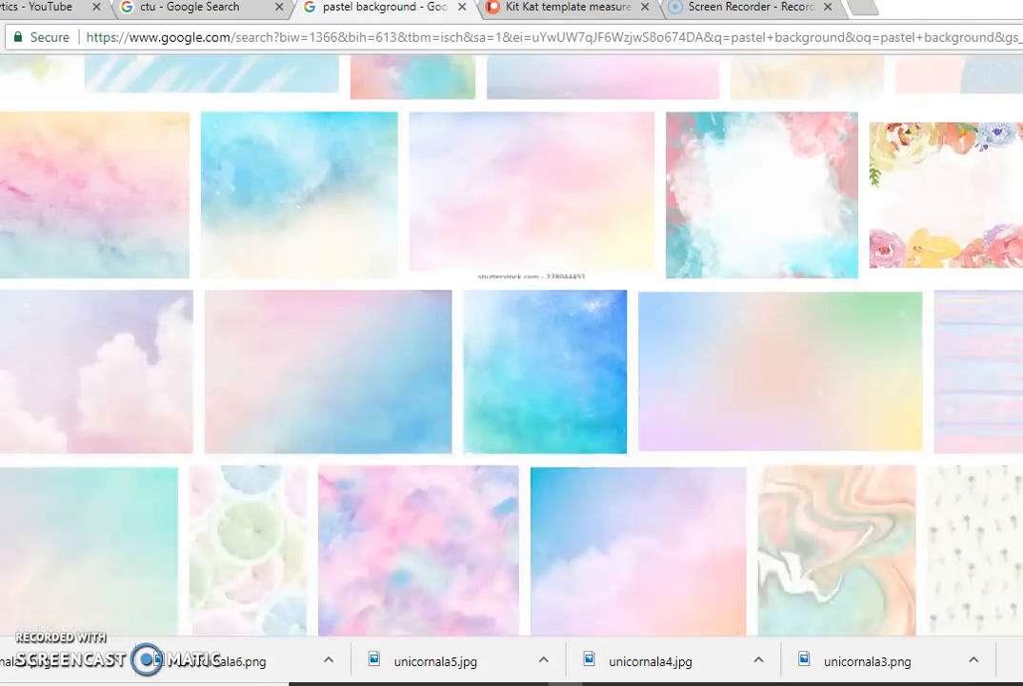
{"action": "scroll", "coordinate": [512, 345], "scroll_direction": "down", "scroll_amount": 6}
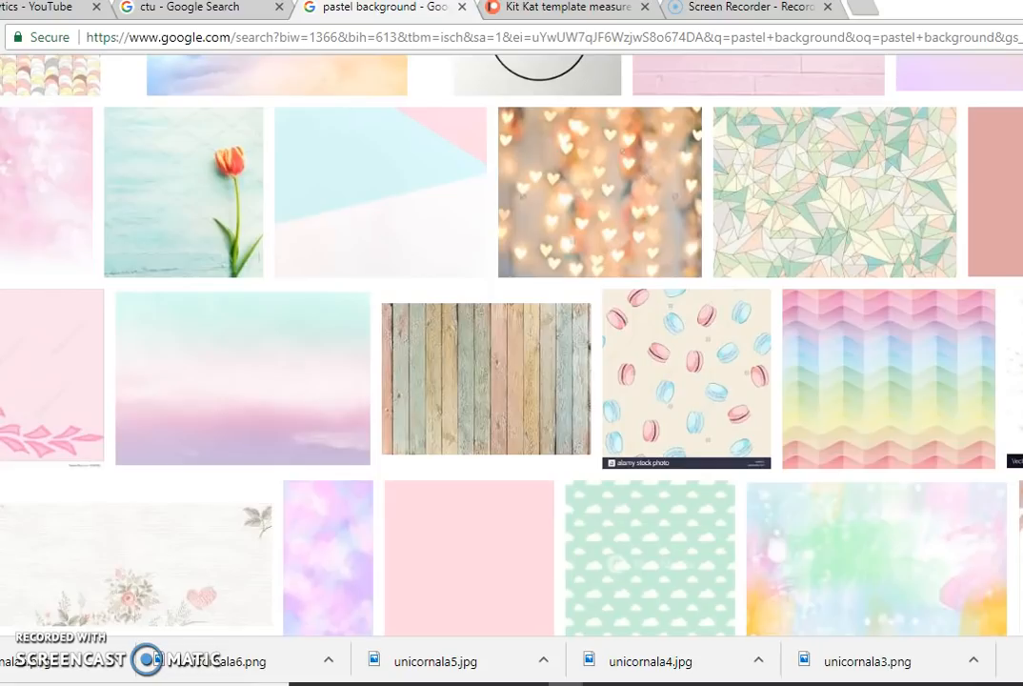
Step: Switch back to Publisher, insert Arial Black WordArt reading "Thanks for coming out to celebrate with us" and fill it with white
{"action": "key", "text": "alt+Tab"}
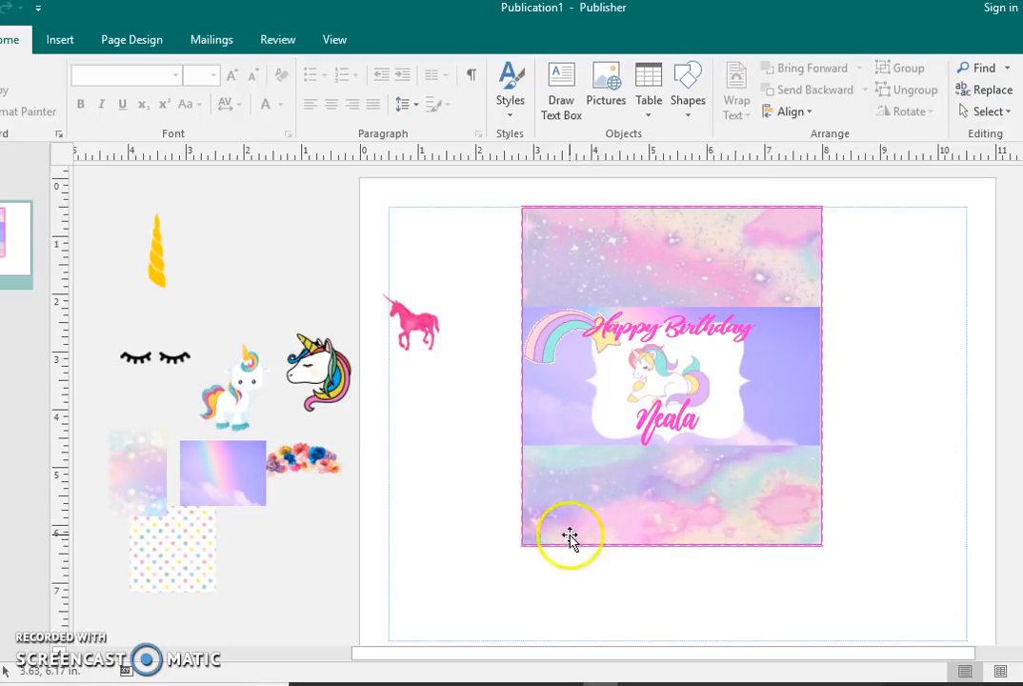
{"action": "left_click", "coordinate": [70, 44]}
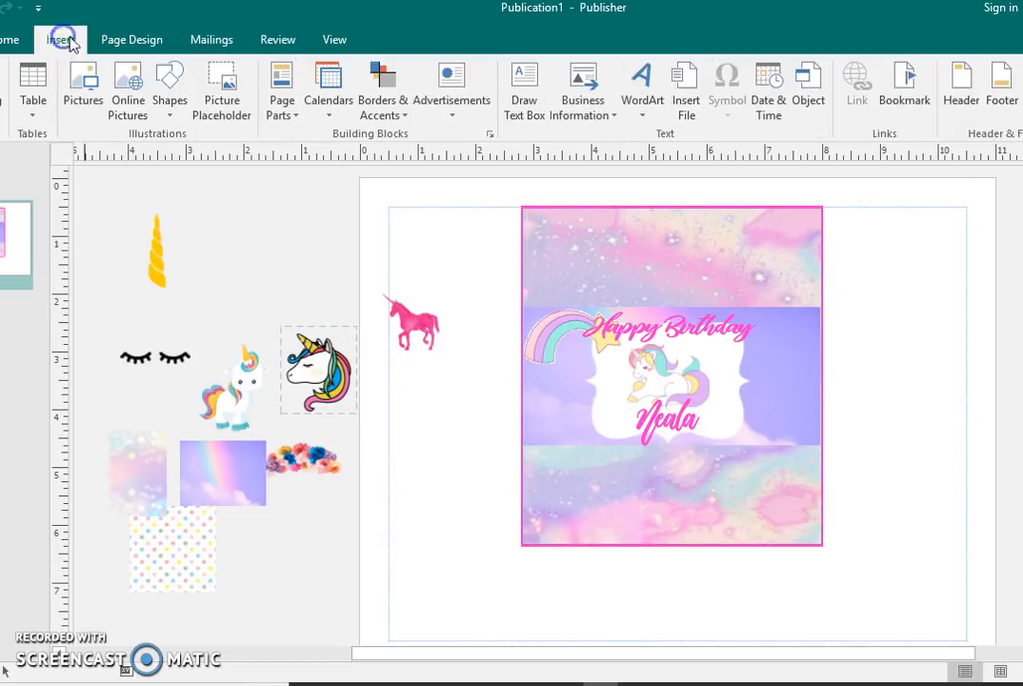
{"action": "left_click", "coordinate": [644, 93]}
{"action": "left_click", "coordinate": [779, 306]}
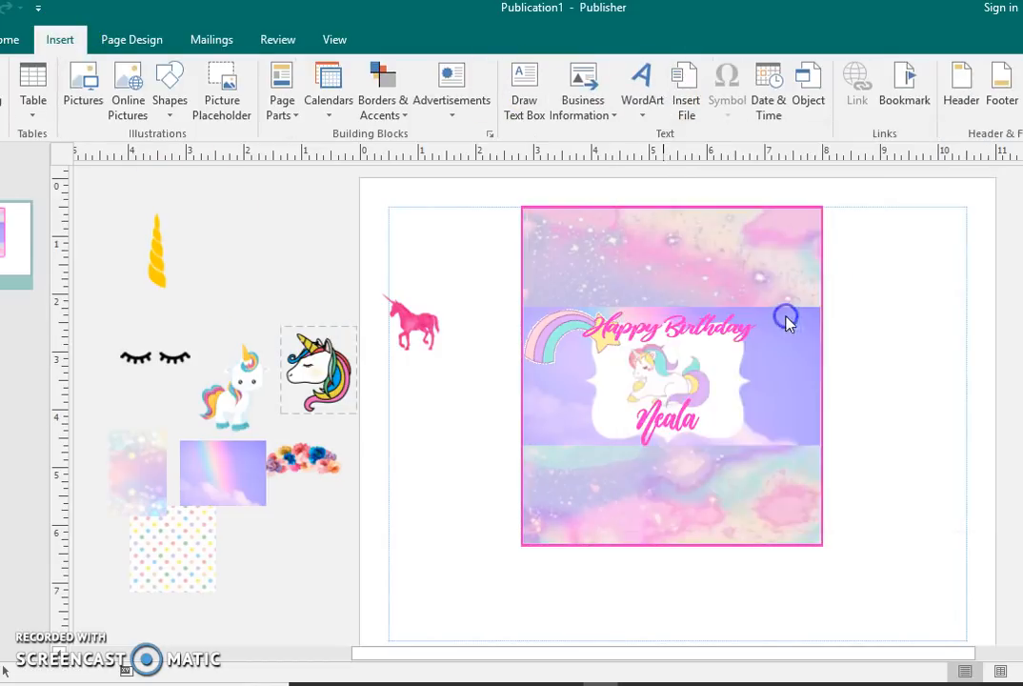
{"action": "type", "text": "Thanks "}
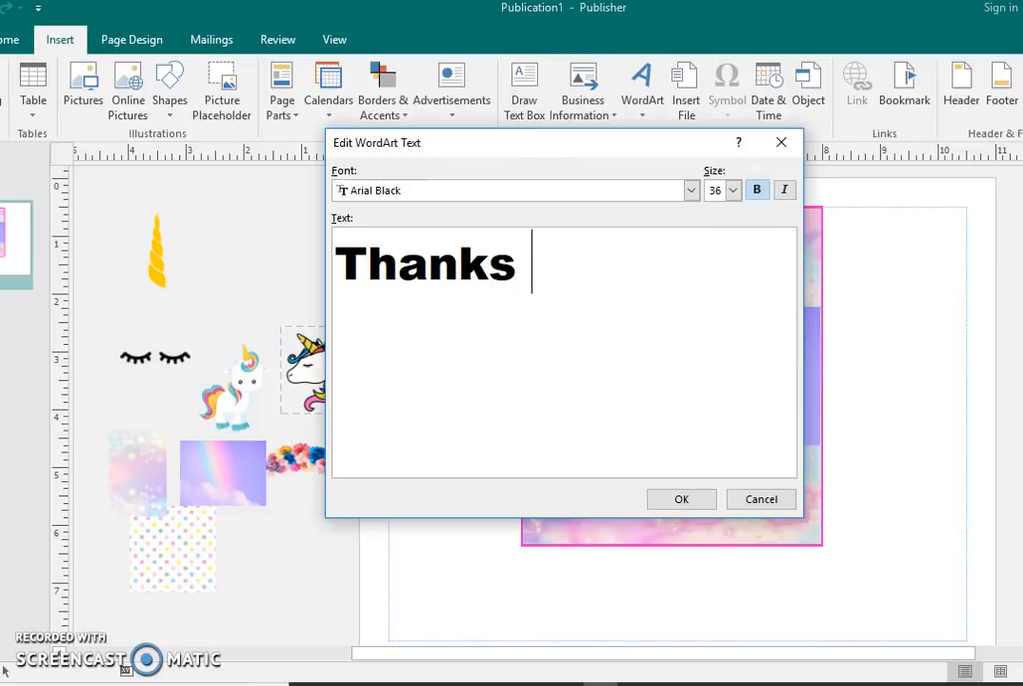
{"action": "type", "text": "for comi"}
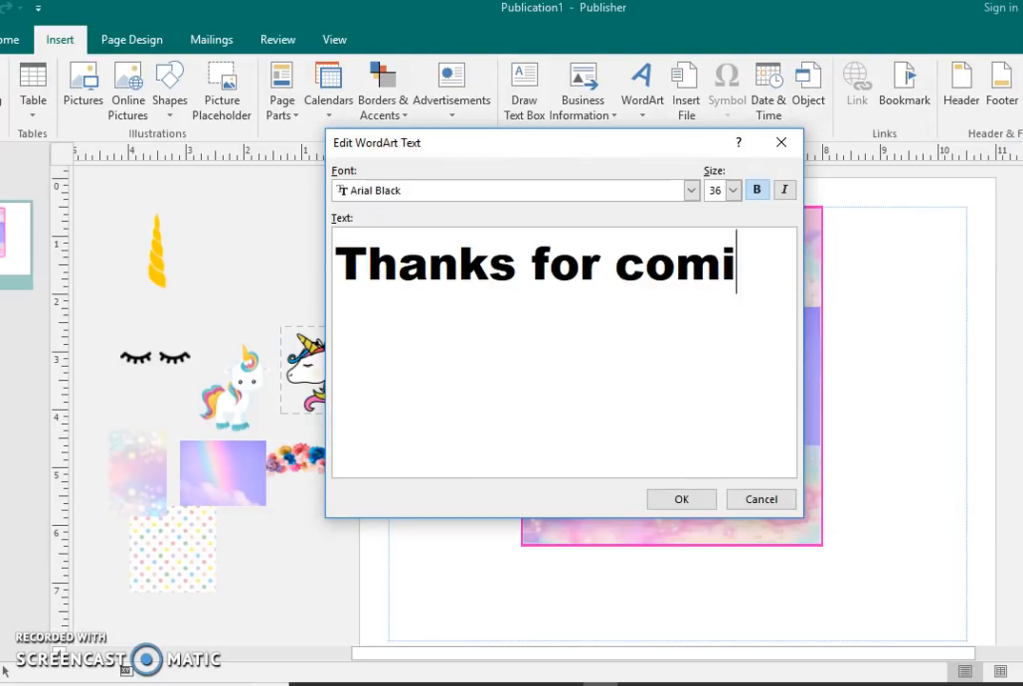
{"action": "type", "text": "ng out to celebr"}
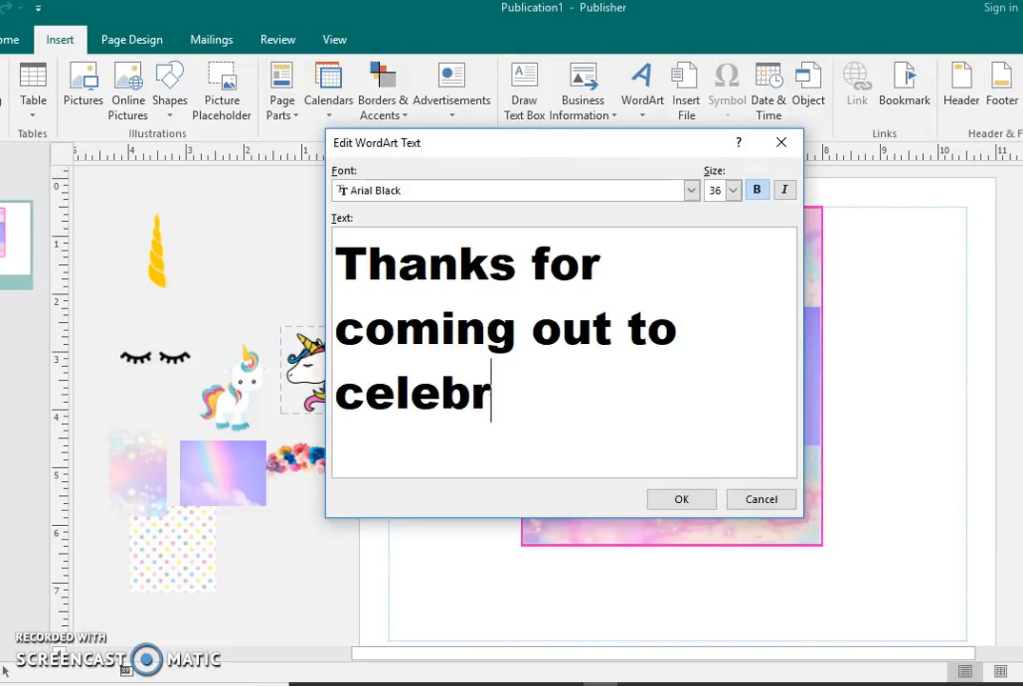
{"action": "type", "text": "ate with us"}
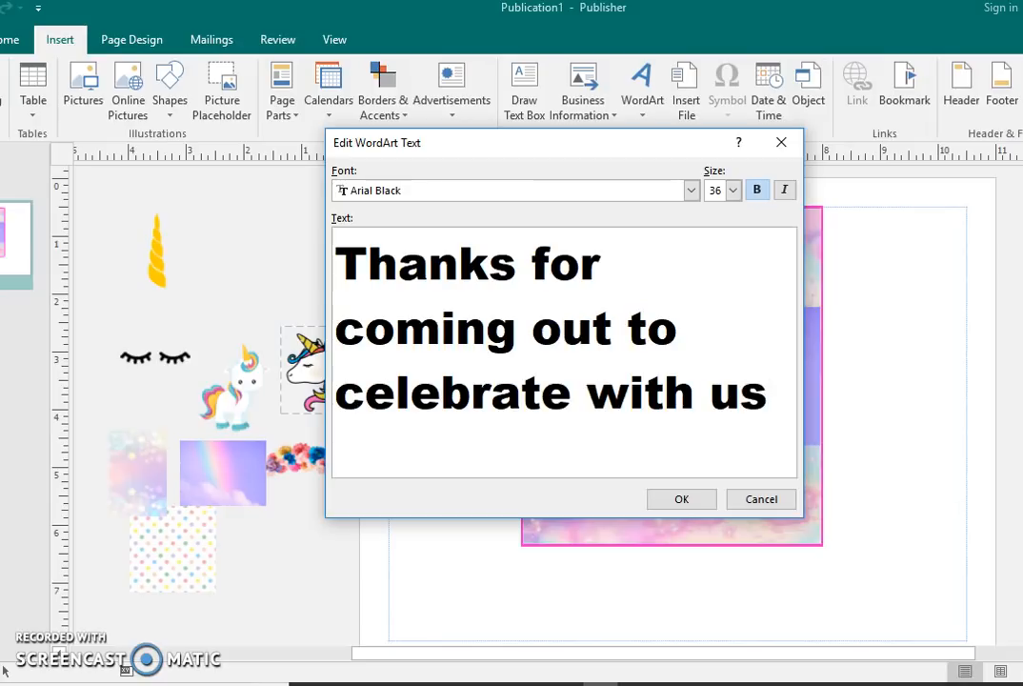
{"action": "left_click", "coordinate": [692, 191]}
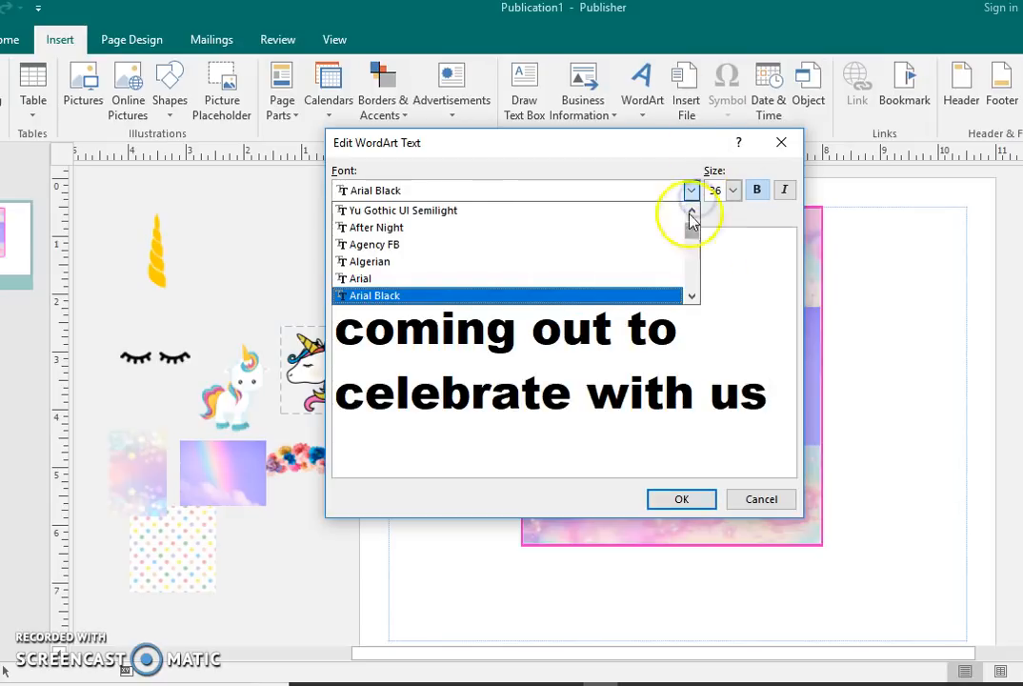
{"action": "left_click", "coordinate": [692, 193]}
{"action": "left_click", "coordinate": [681, 499]}
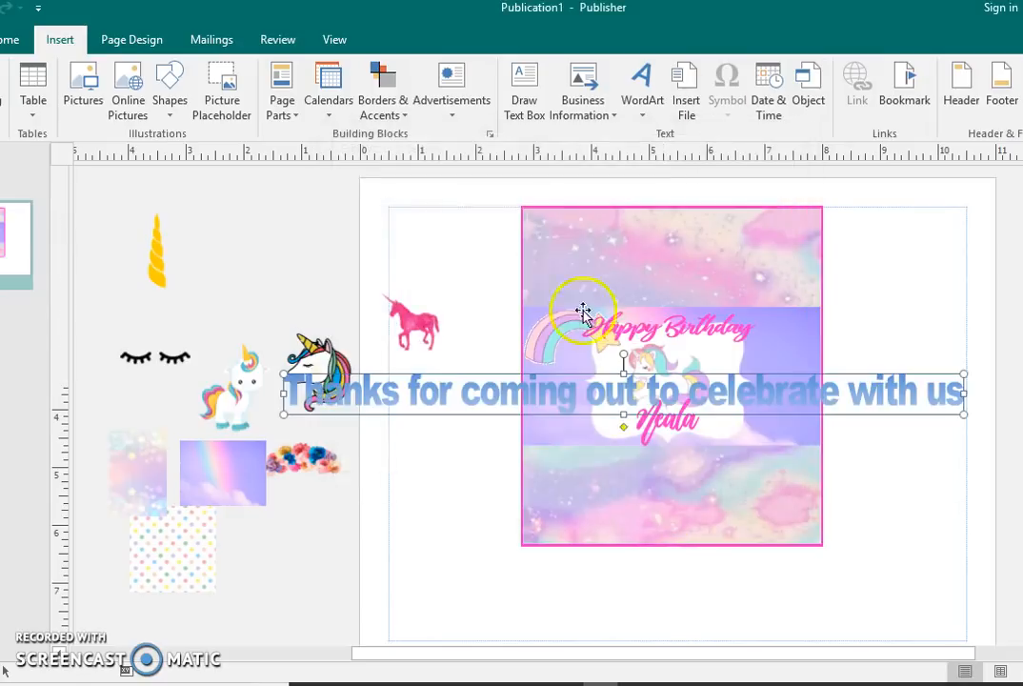
{"action": "left_click", "coordinate": [619, 68]}
{"action": "left_click", "coordinate": [701, 107]}
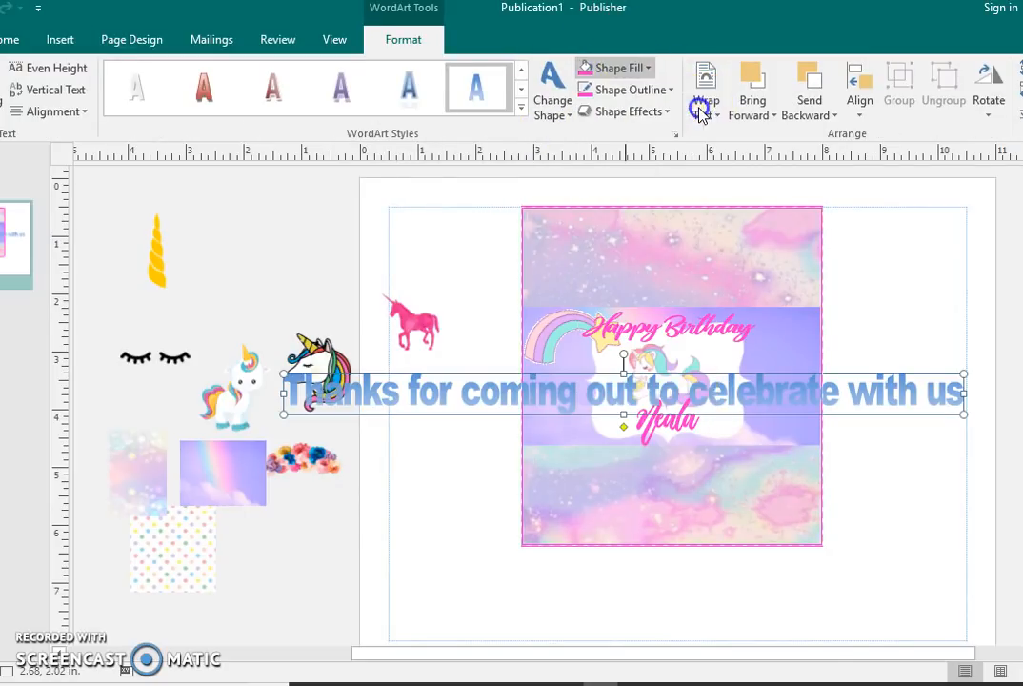
Step: Shrink the thank-you WordArt to about 4.51 x 0.47 in and centre it along the wrapper's bottom edge
{"action": "left_click_drag", "start_coordinate": [963, 394], "coordinate": [576, 398]}
{"action": "left_click_drag", "start_coordinate": [464, 404], "coordinate": [708, 530]}
{"action": "left_click_drag", "start_coordinate": [522, 525], "coordinate": [555, 525]}
{"action": "left_click_drag", "start_coordinate": [685, 503], "coordinate": [691, 520]}
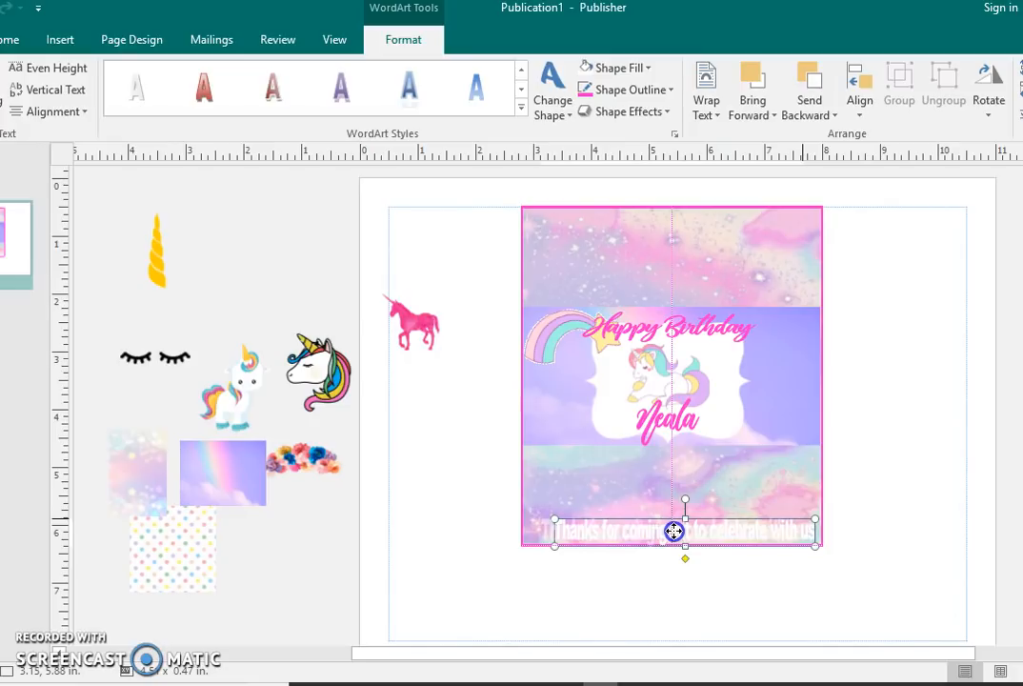
{"action": "left_click_drag", "start_coordinate": [673, 531], "coordinate": [674, 534]}
{"action": "left_click", "coordinate": [859, 523]}
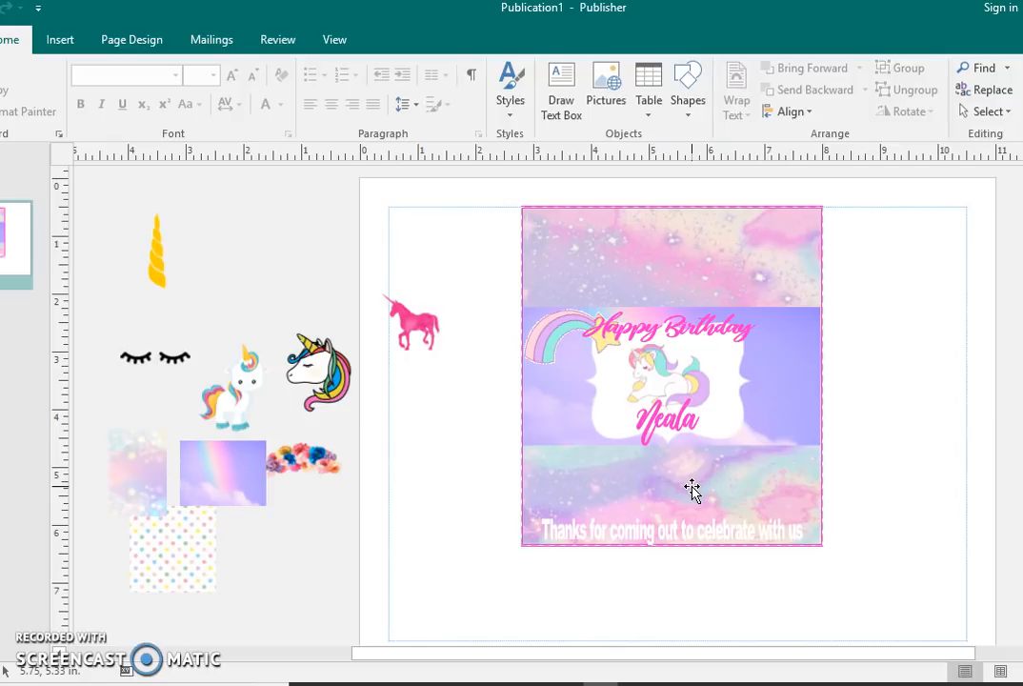
{"action": "left_click", "coordinate": [290, 630]}
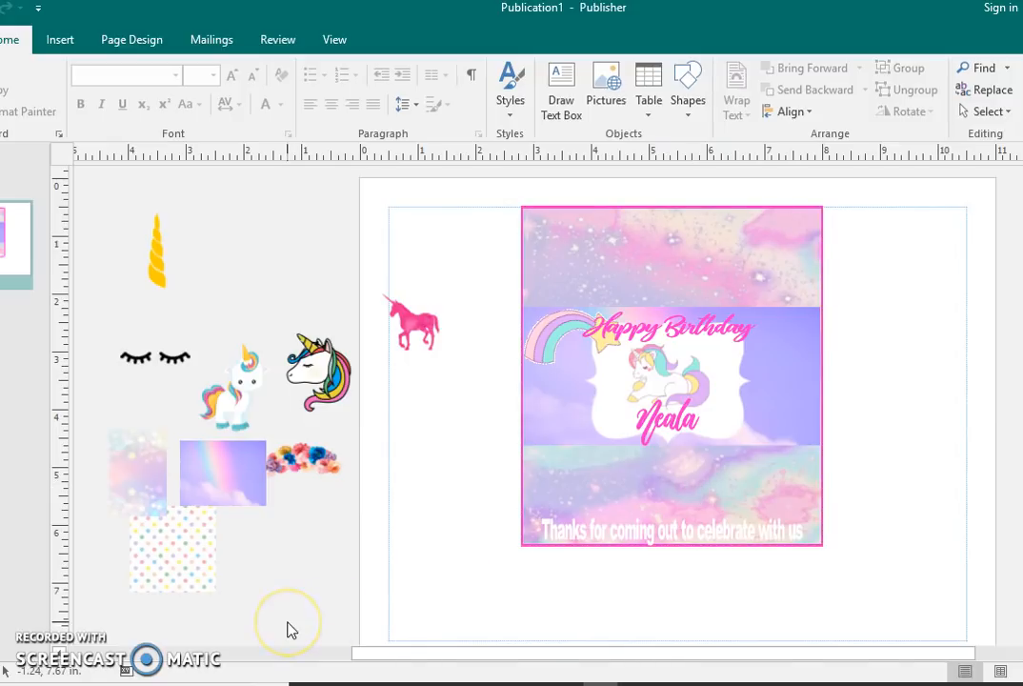